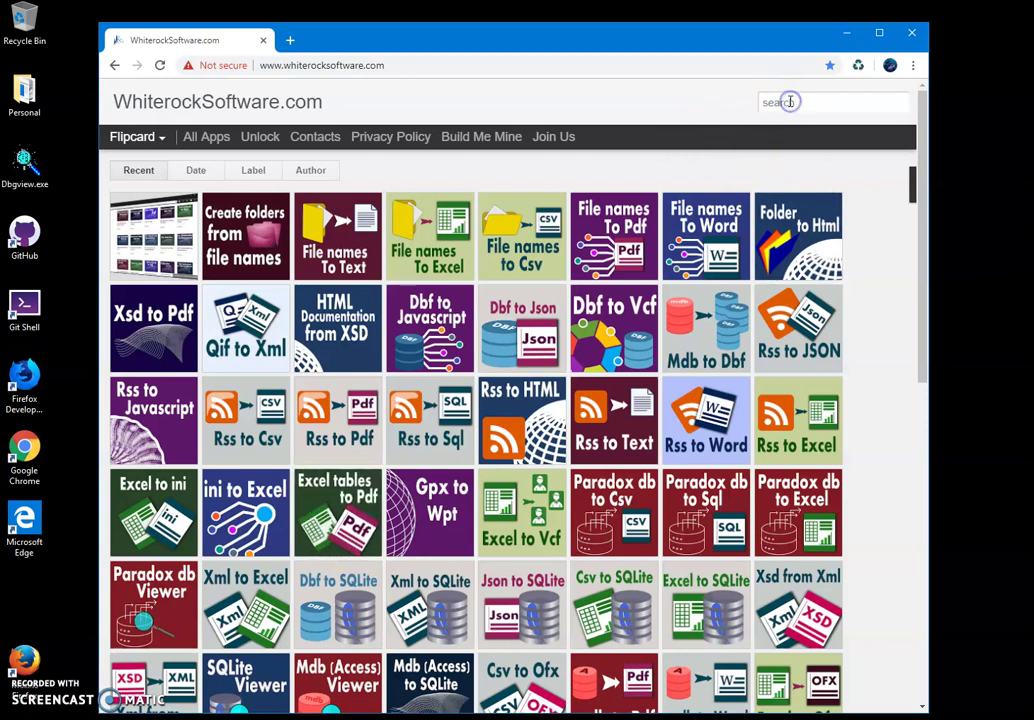
Step: Search 'access to', open the 'save ms access to web page' post, and open the downloaded setup zip
type("ccess t")
type("o")
left_click(730, 141)
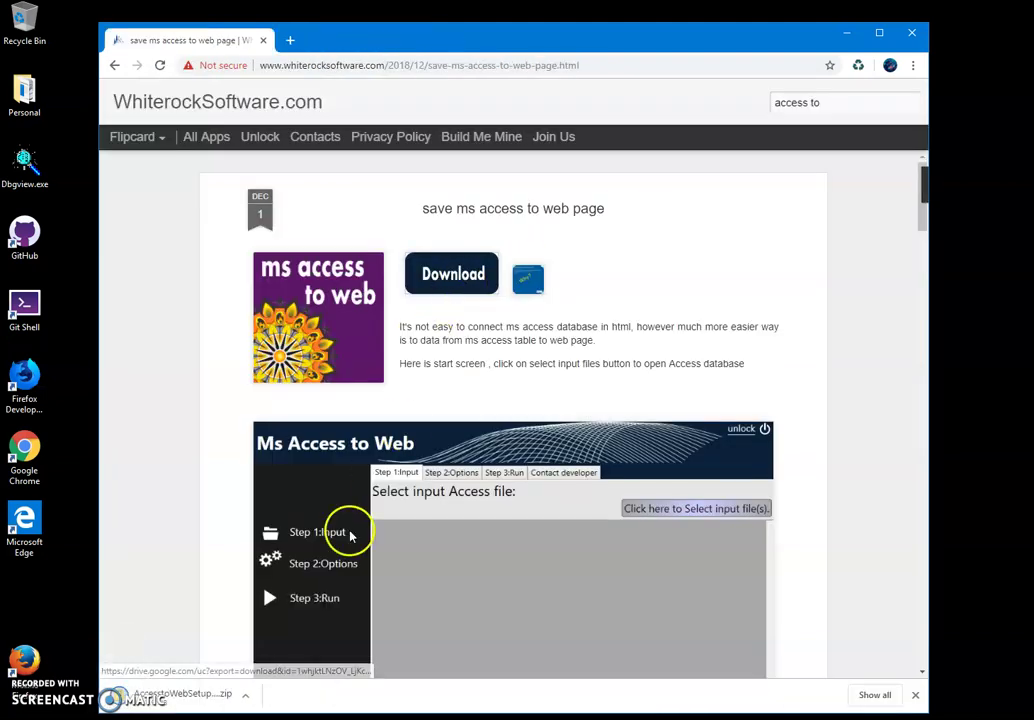
left_click(170, 703)
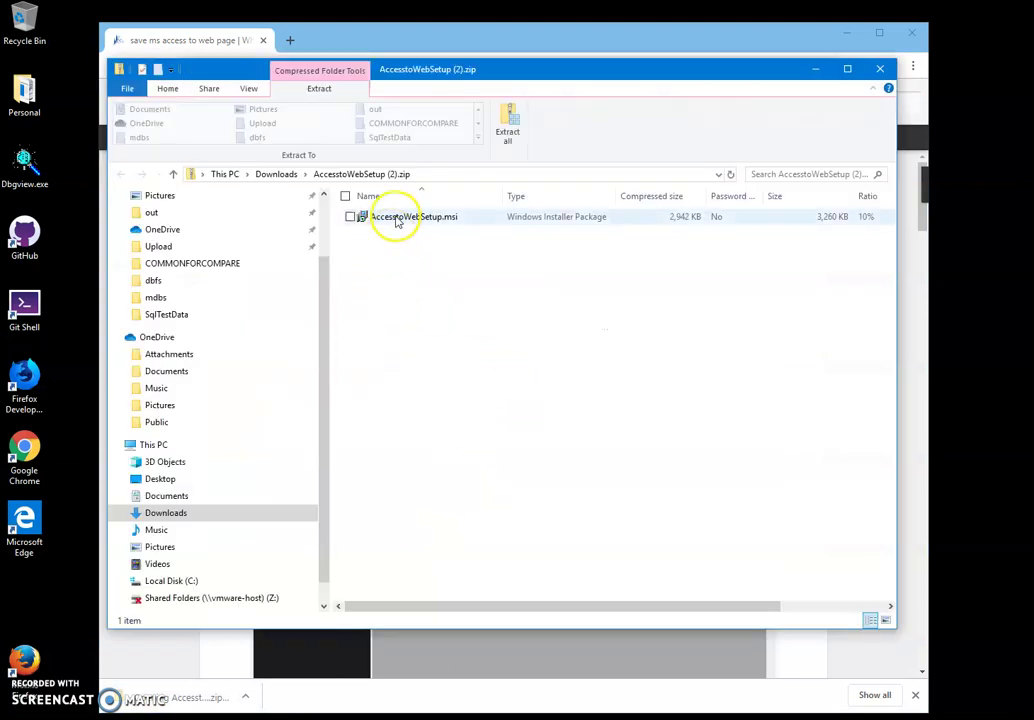
Step: Install AccesstoWeb from AccesstoWebSetup.msi, bypassing the SmartScreen warning and approving UAC
double_click(392, 217)
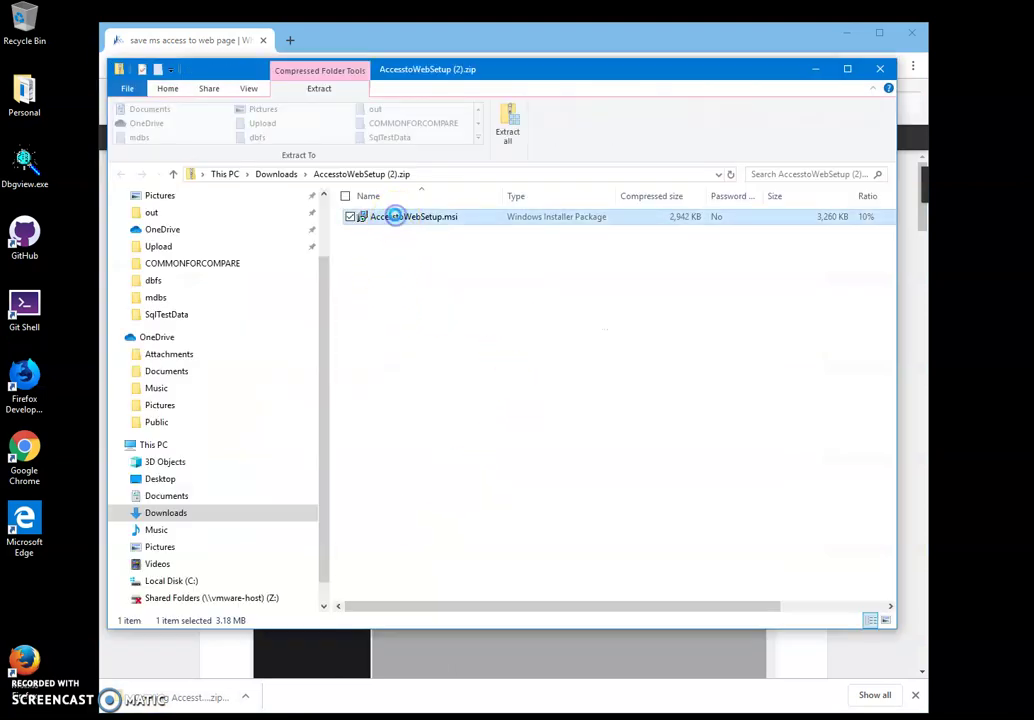
left_click(572, 284)
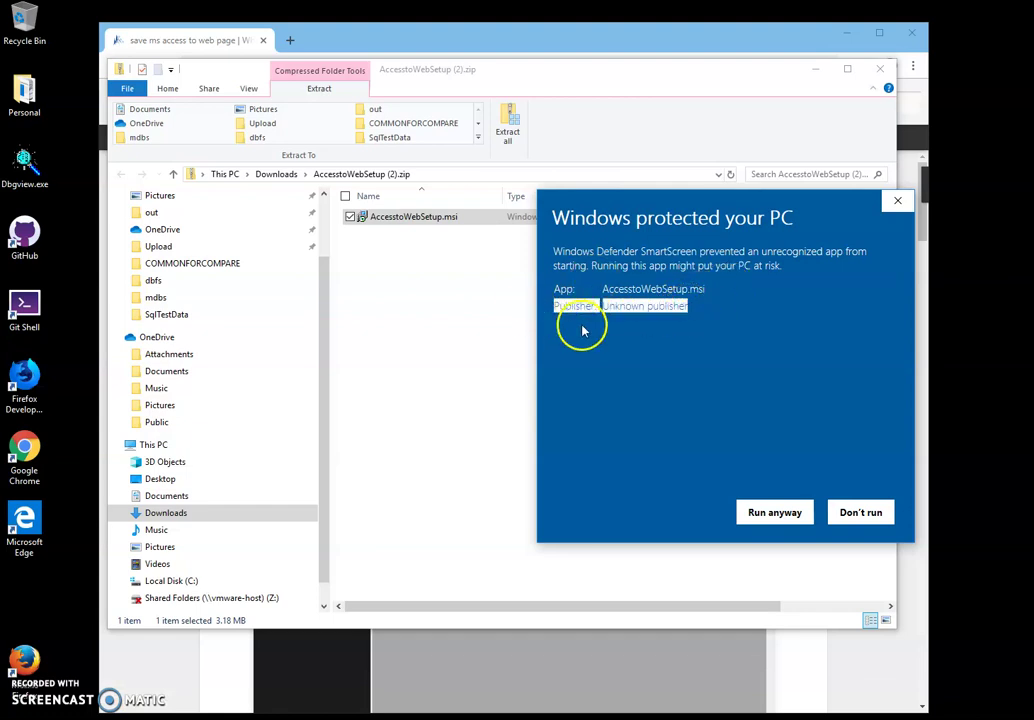
left_click(775, 514)
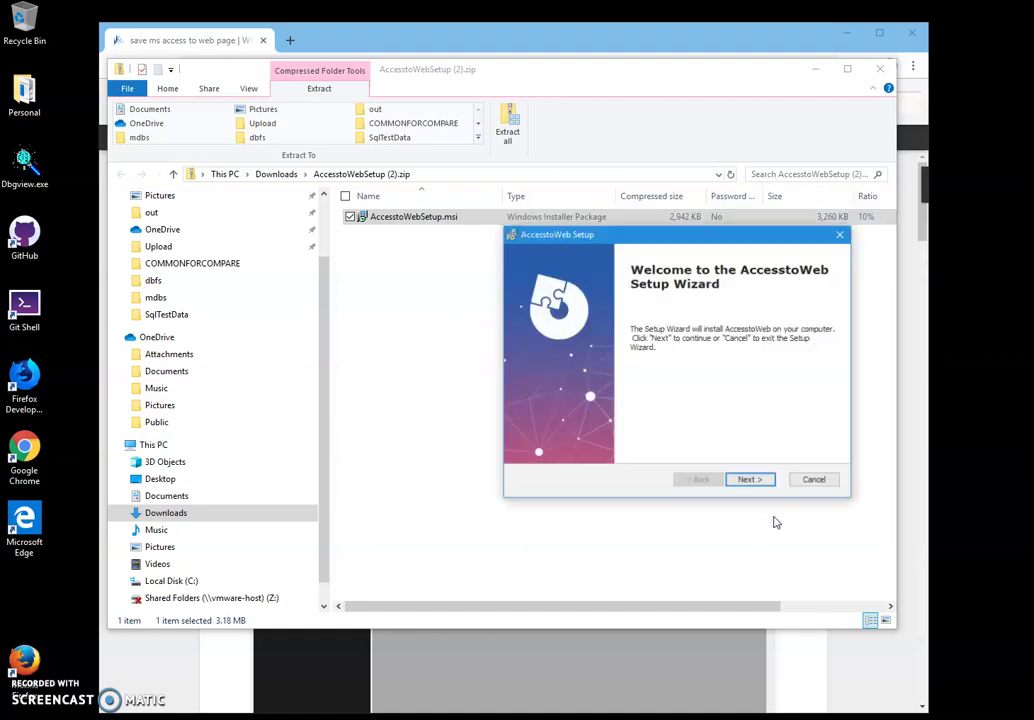
left_click(748, 484)
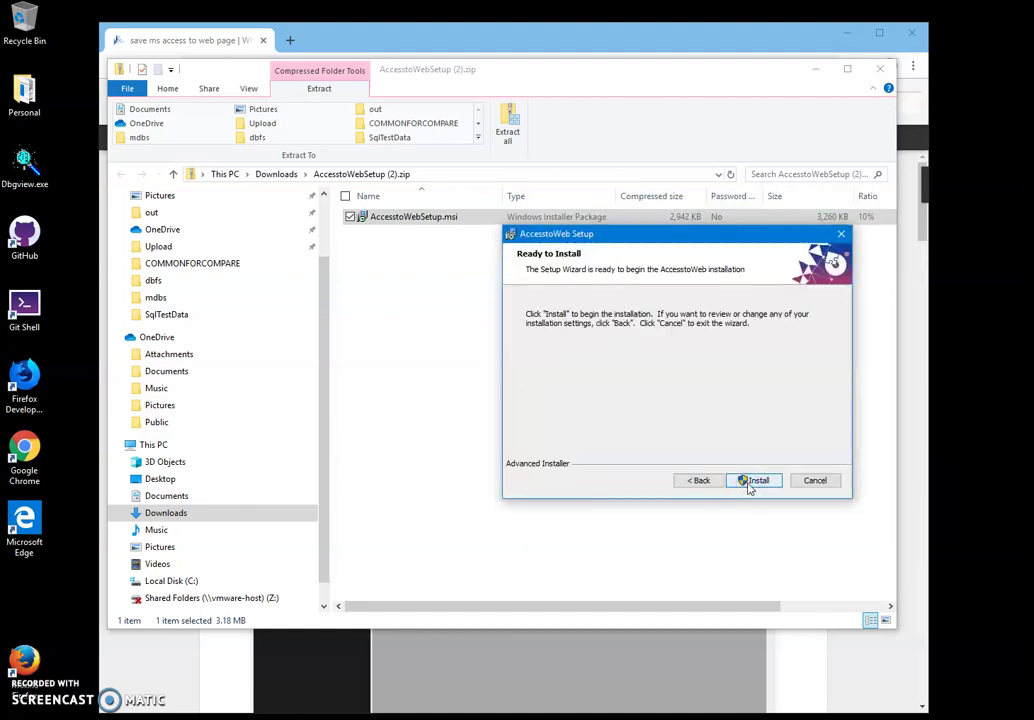
left_click(745, 482)
left_click(650, 488)
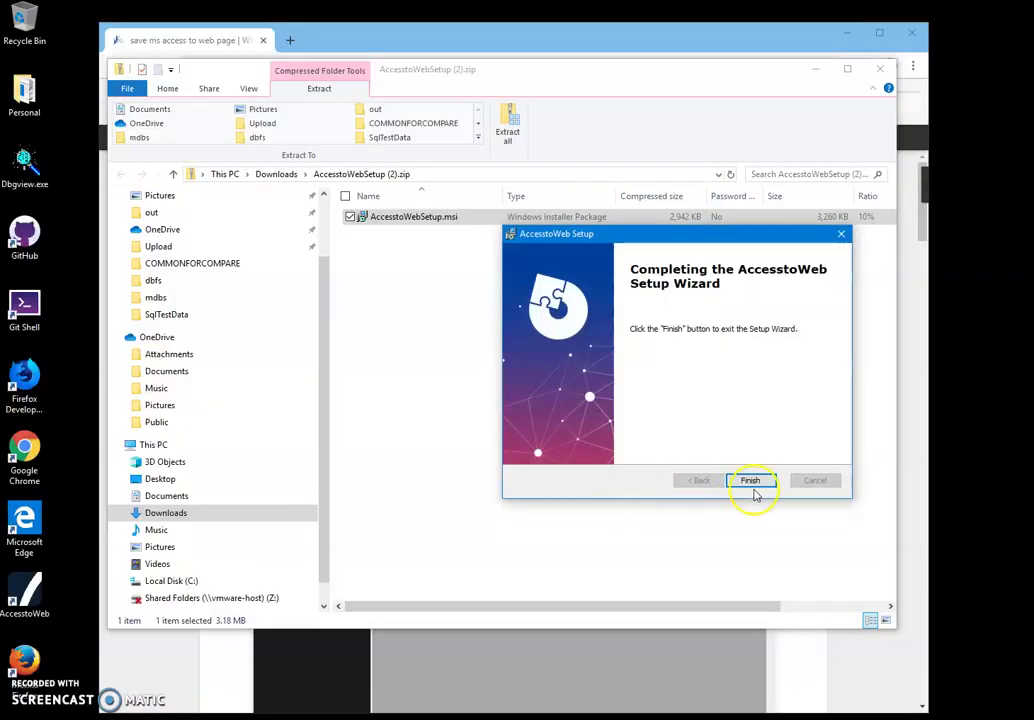
left_click(752, 484)
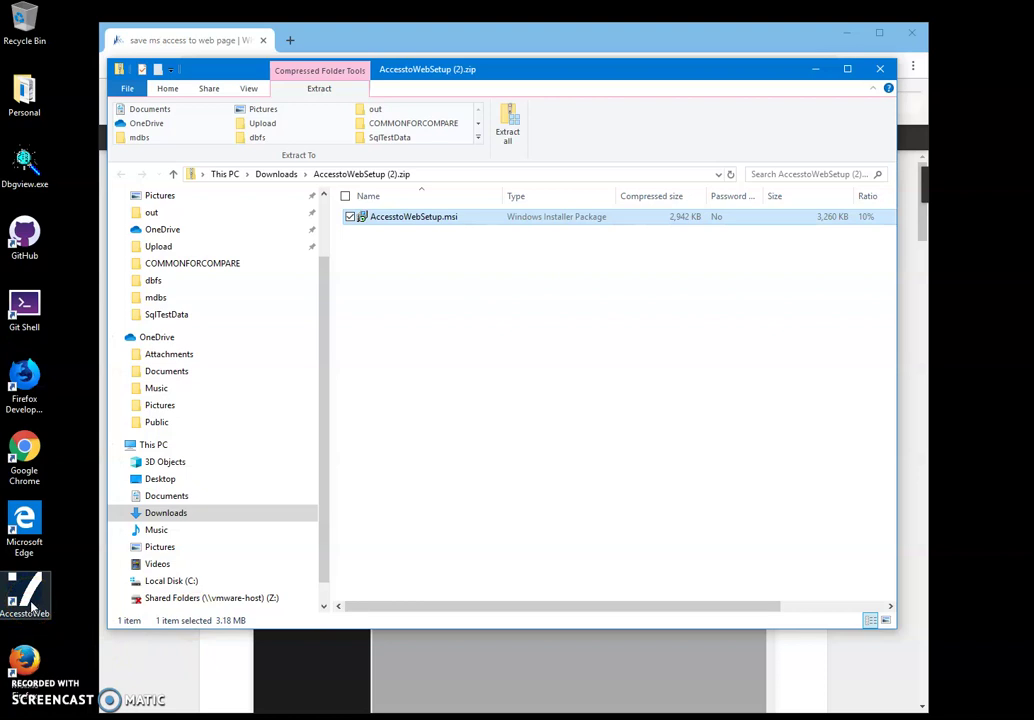
Step: Close the zip window, minimize Chrome and open a new File Explorer window
left_click(880, 68)
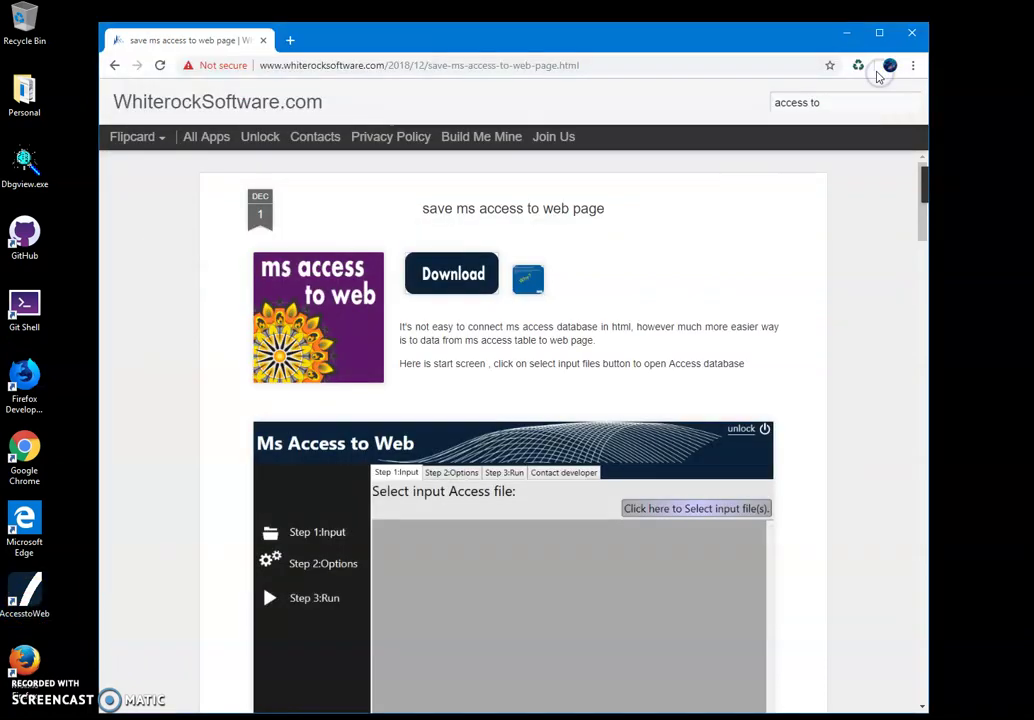
left_click(847, 33)
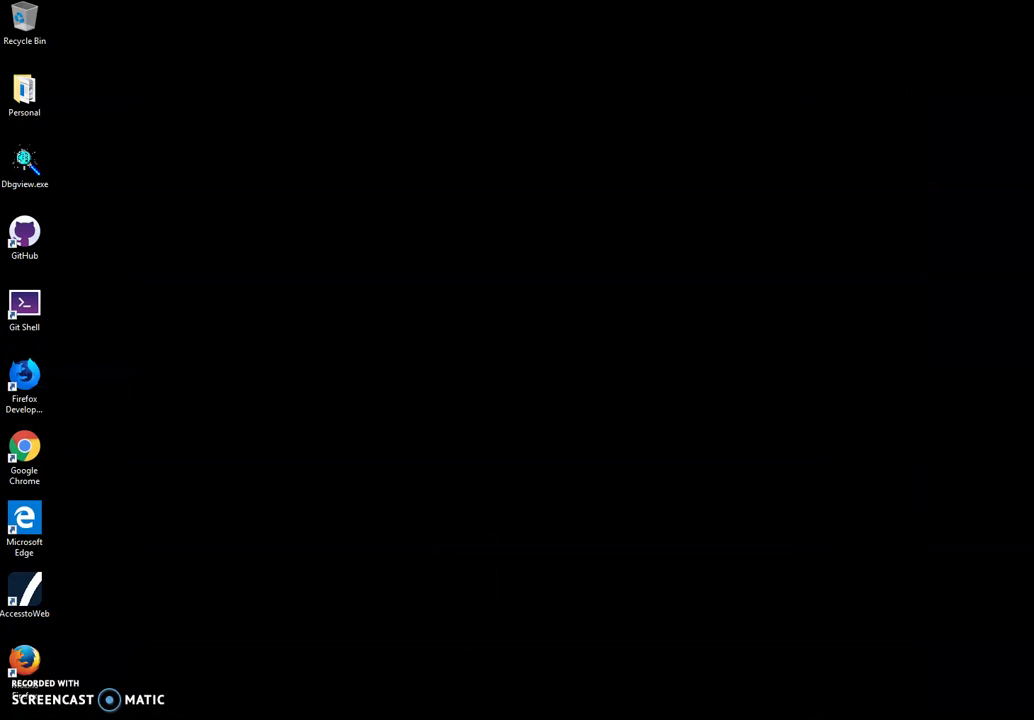
key("super+e")
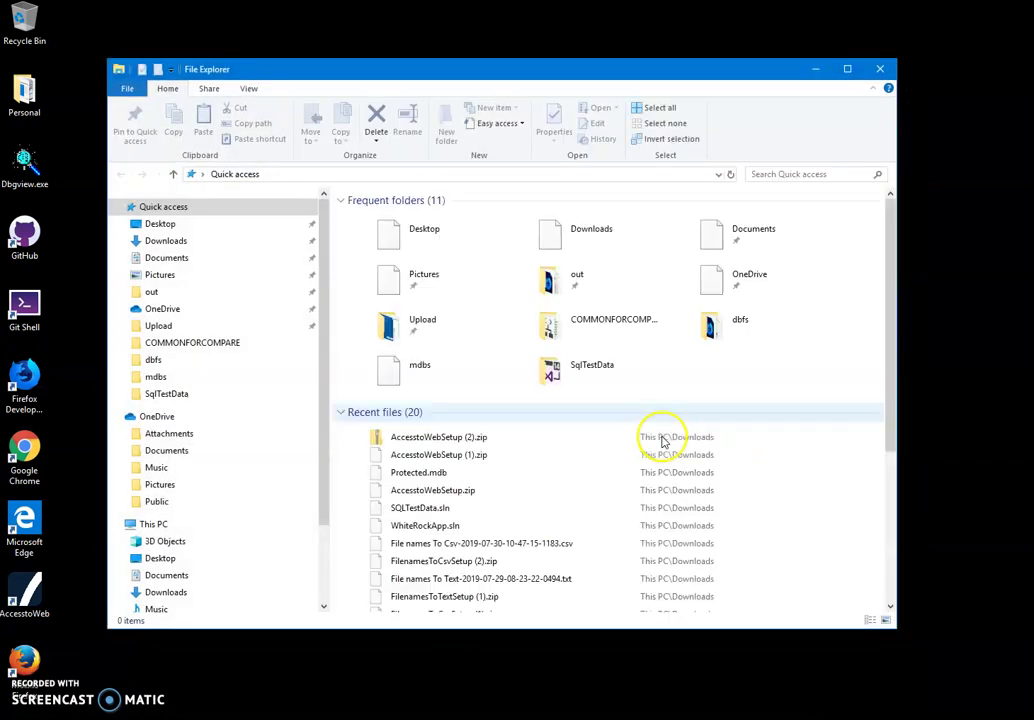
Step: Open Protected.mdb from the mdbs folder with MdbViewer
left_click(200, 377)
left_click(408, 261)
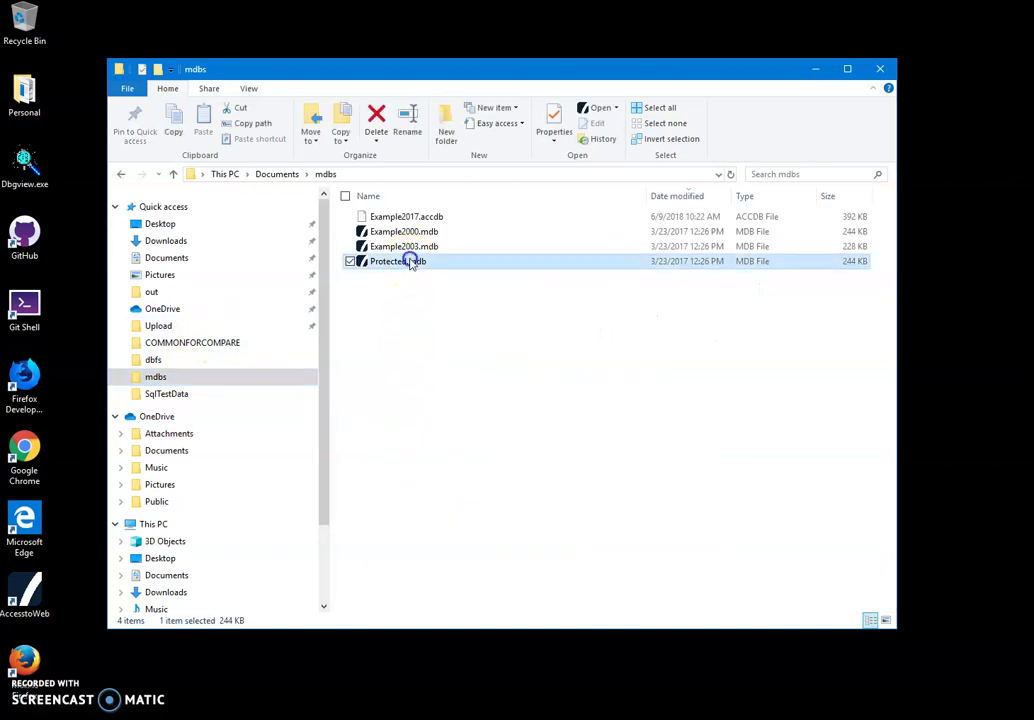
right_click(408, 261)
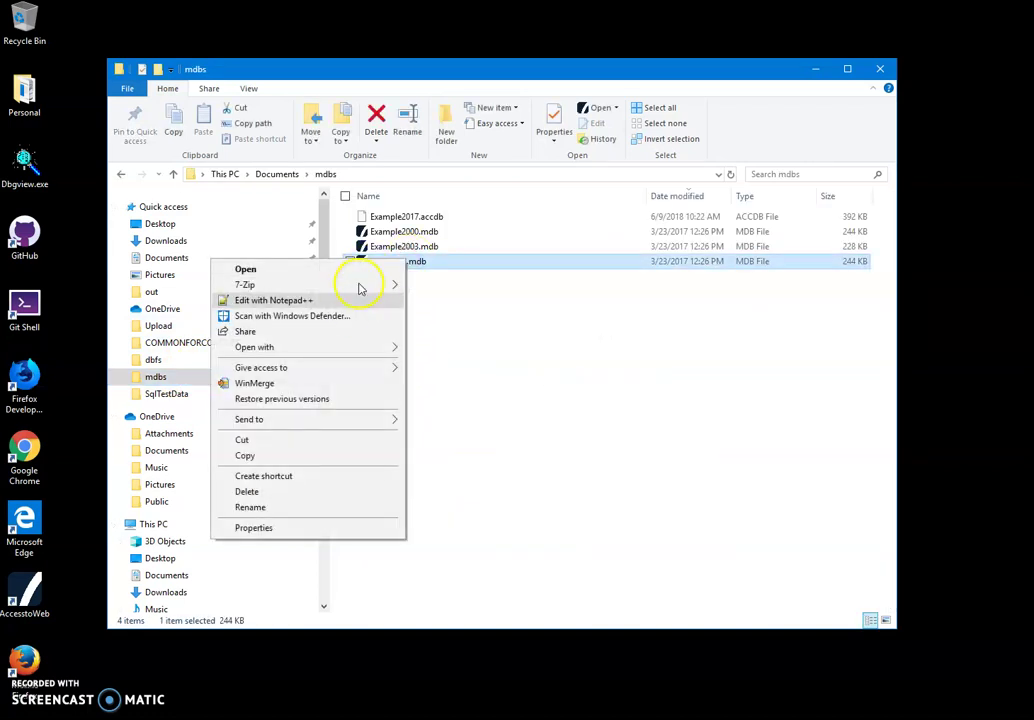
mouse_move(254, 347)
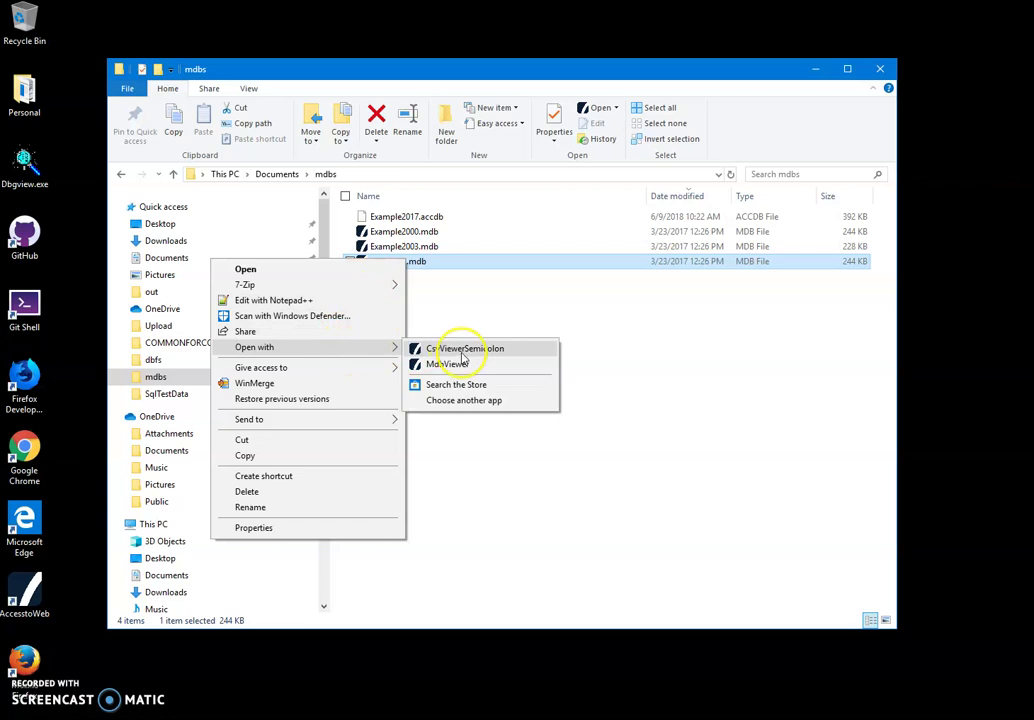
left_click(457, 365)
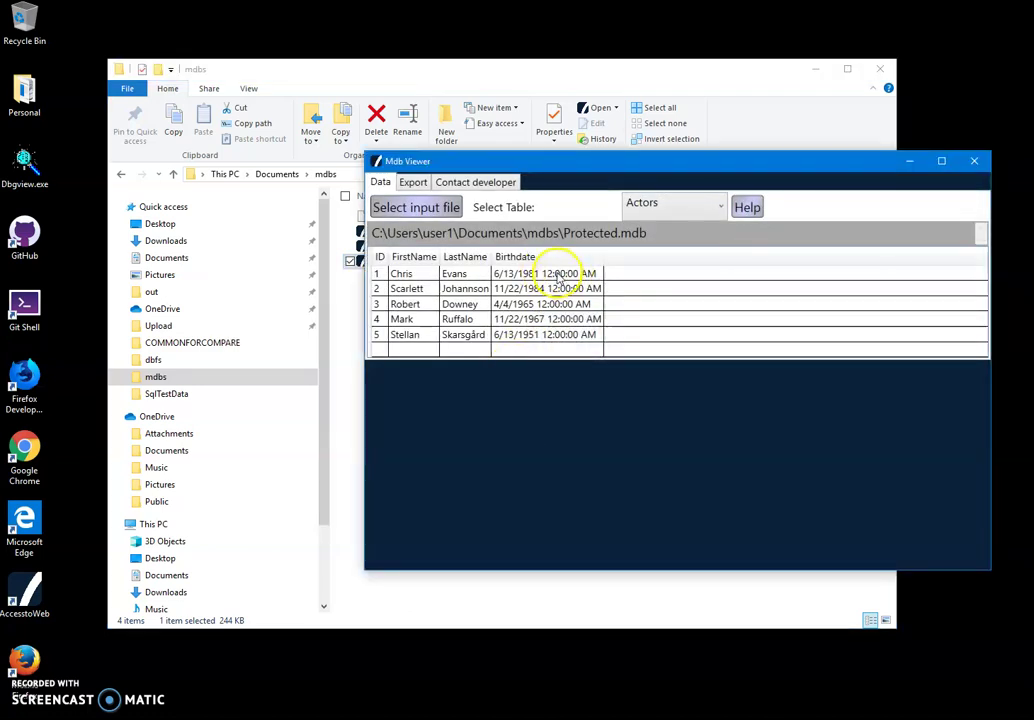
Step: Browse the Actors, EmptyTable and Movies tables, ending on the Movies table
left_click(440, 274)
left_click(430, 319)
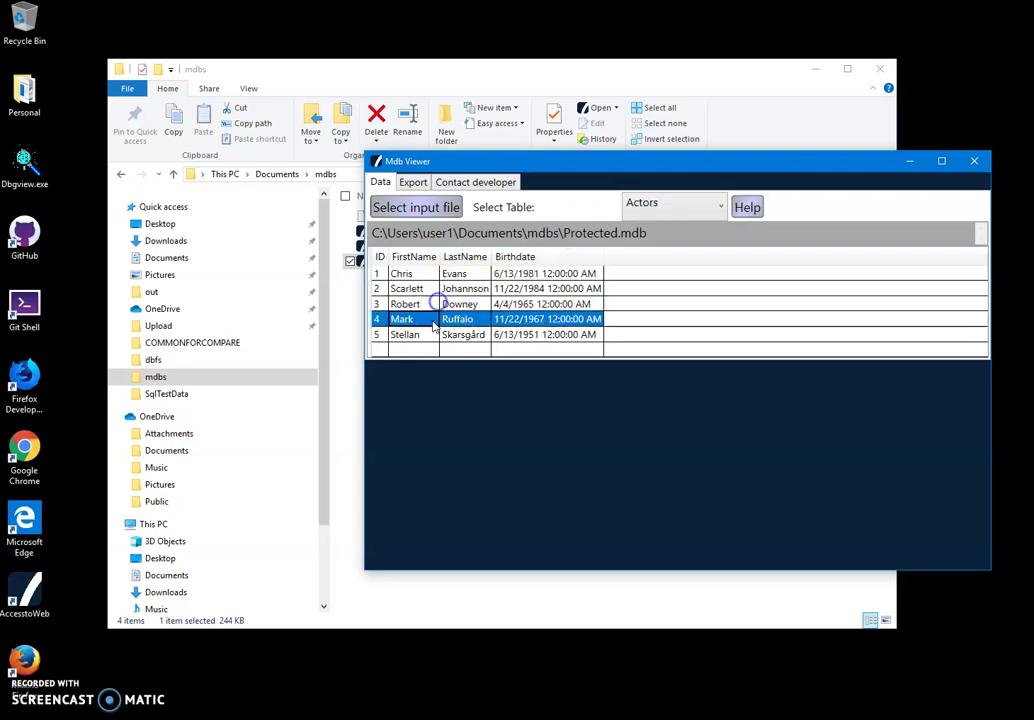
left_click(429, 304)
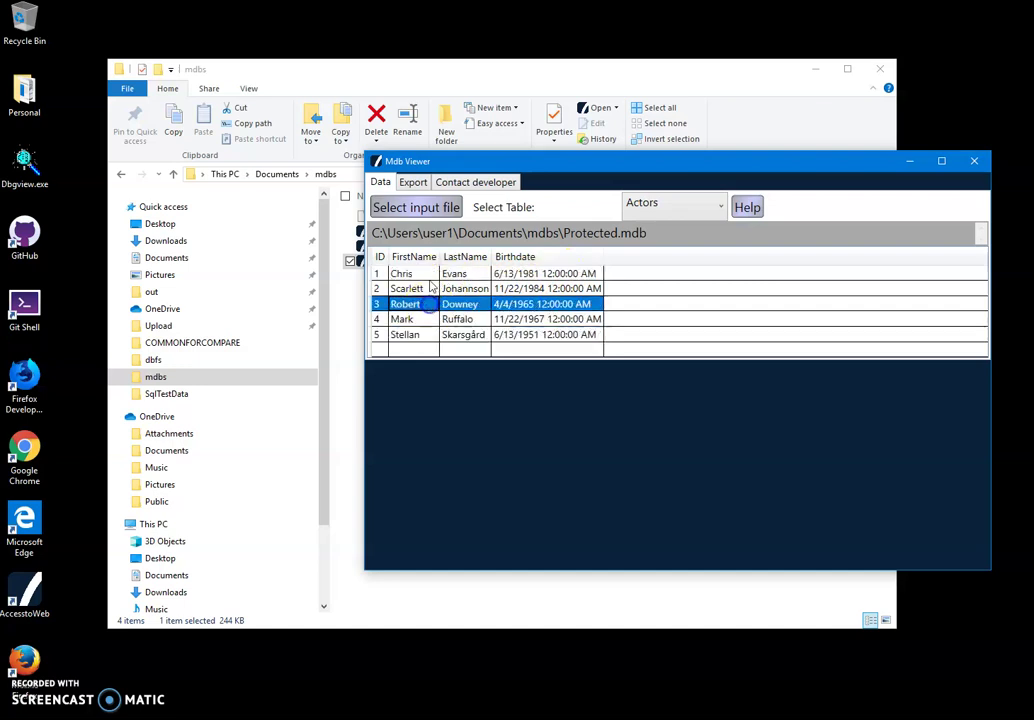
left_click(655, 205)
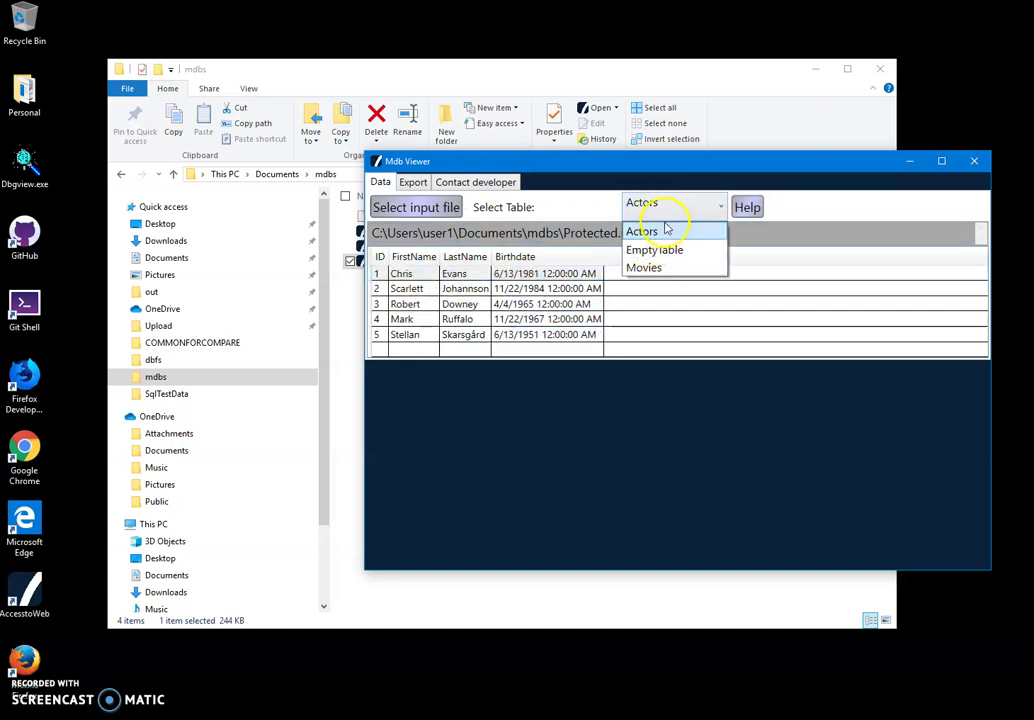
left_click(658, 267)
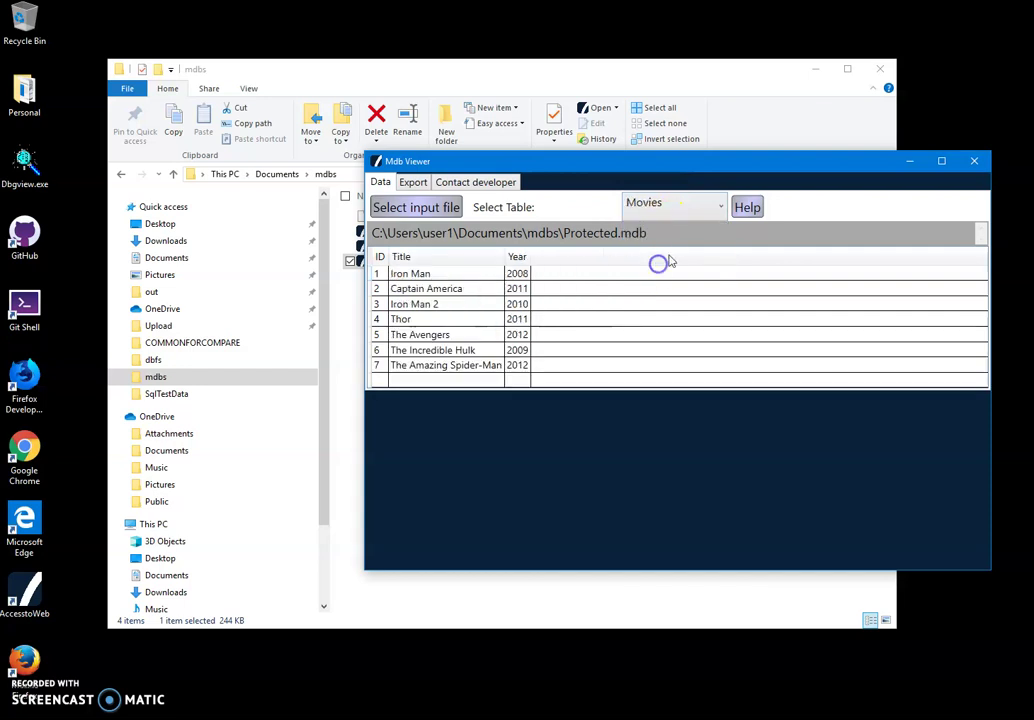
left_click(667, 203)
left_click(660, 250)
left_click(665, 203)
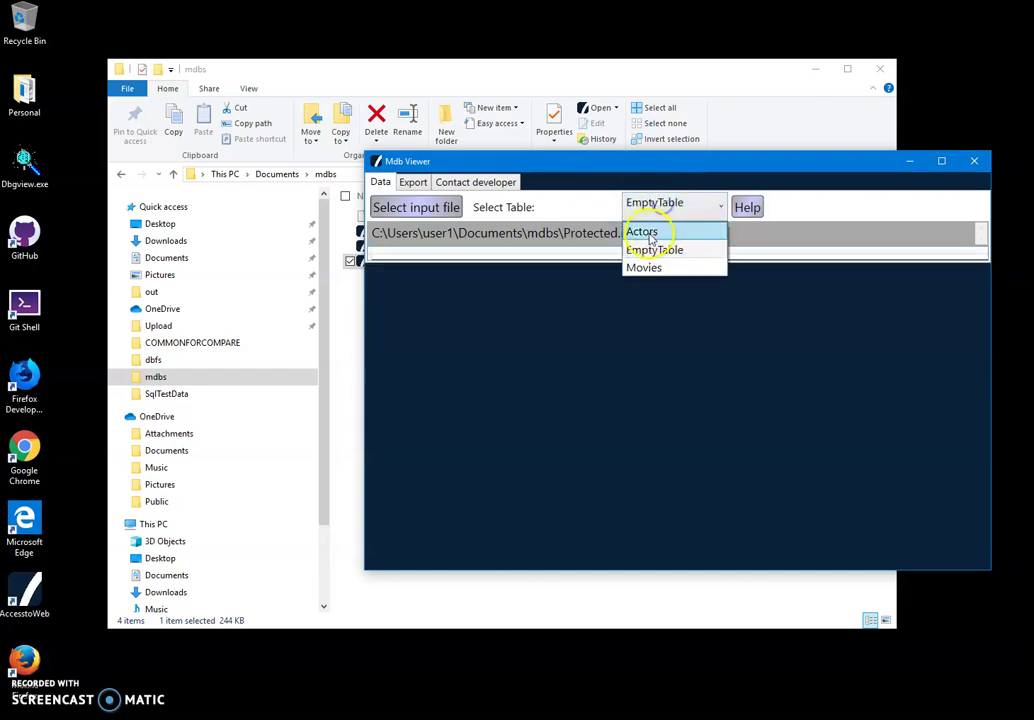
left_click(665, 231)
left_click(665, 205)
left_click(662, 266)
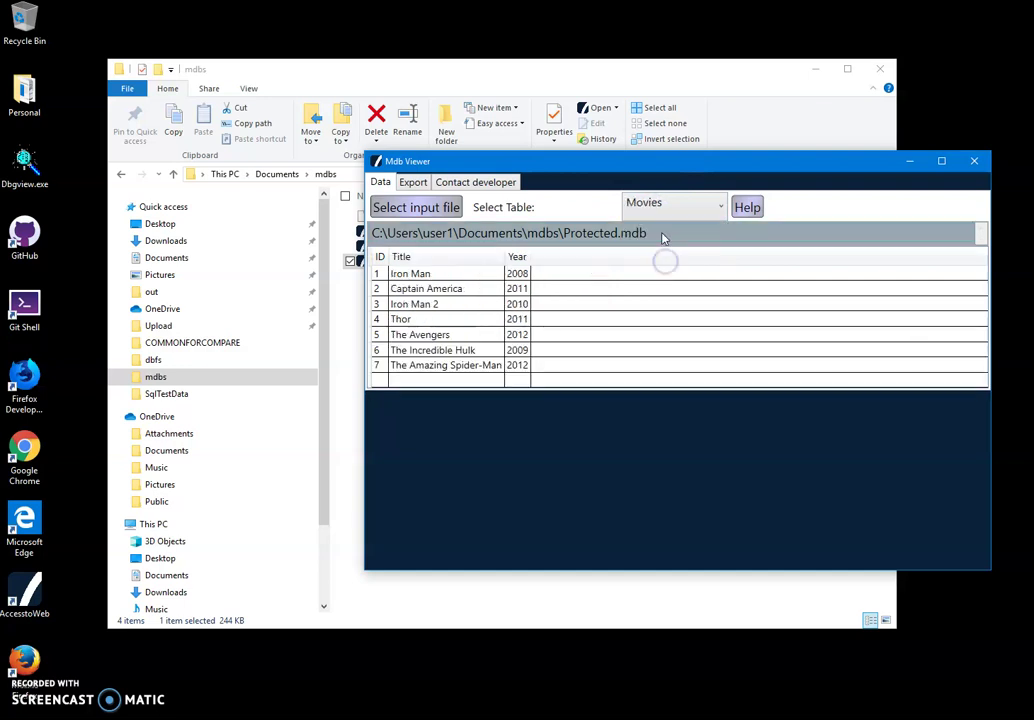
Step: Select several Movies rows and briefly view the export options before returning to the data
left_click(458, 350)
left_click(455, 379)
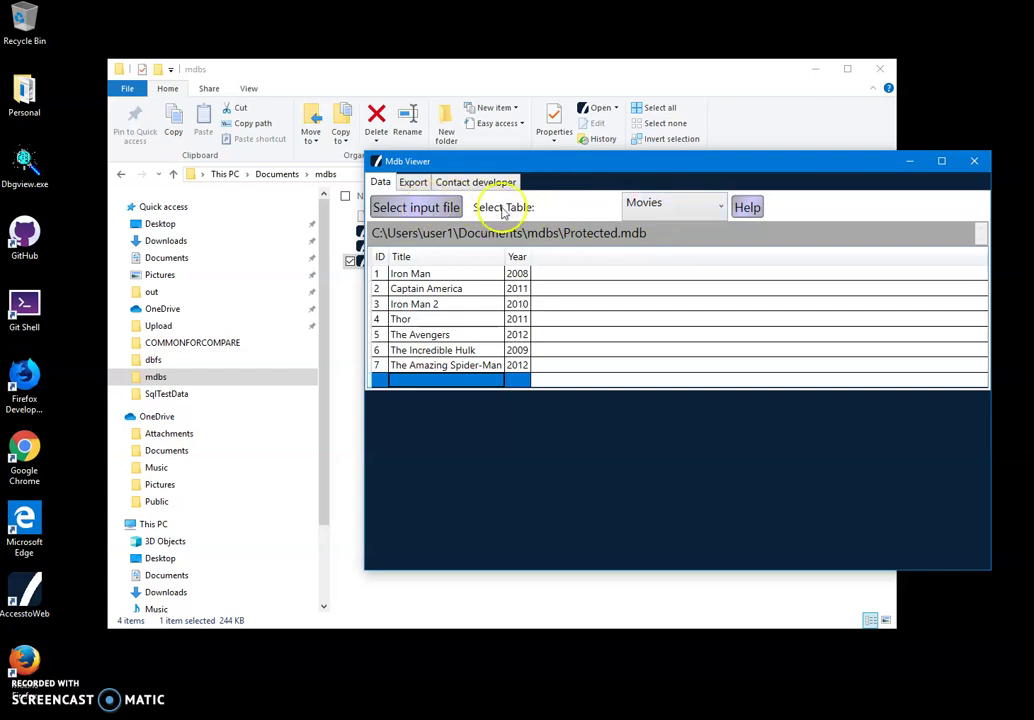
left_click(470, 309)
left_click(462, 350)
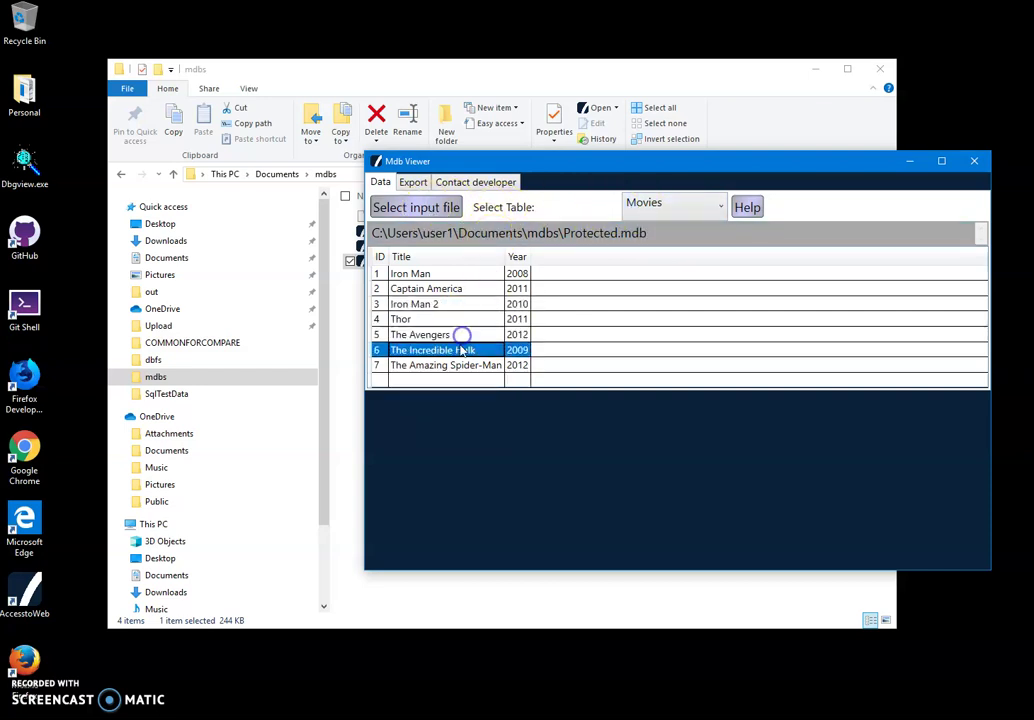
left_click(413, 183)
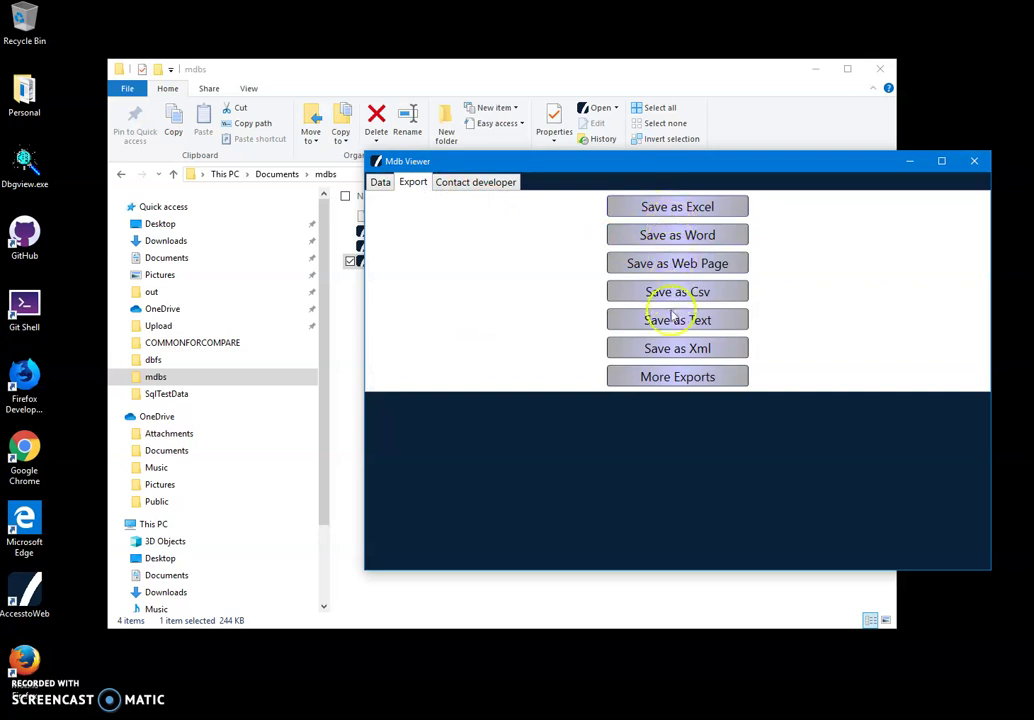
left_click(380, 182)
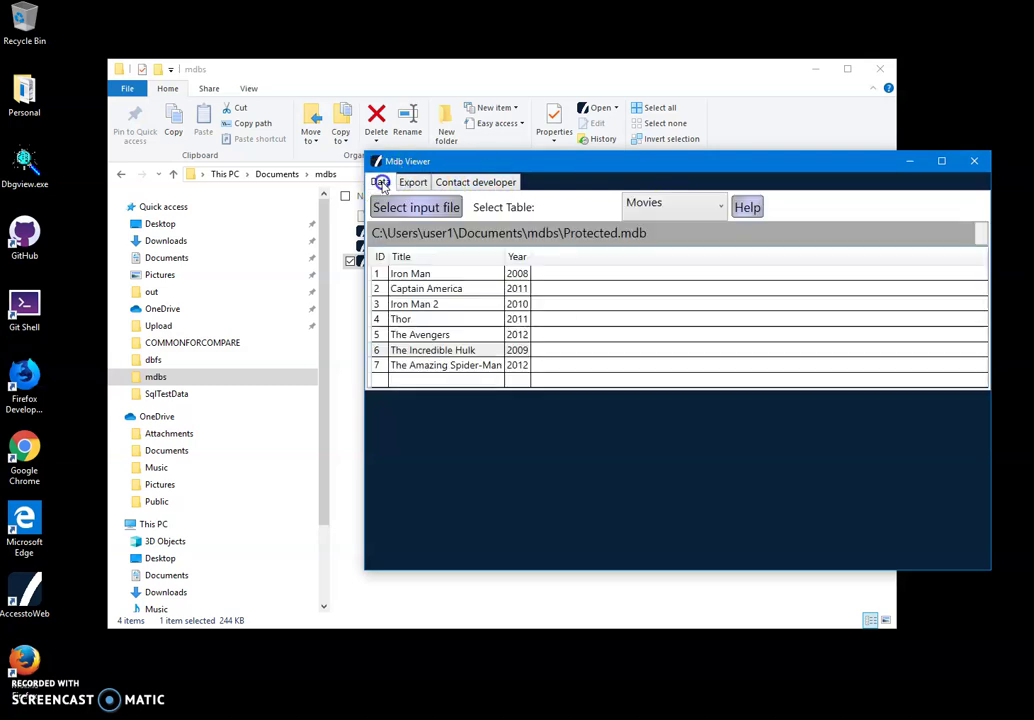
left_click(425, 289)
left_click(427, 335)
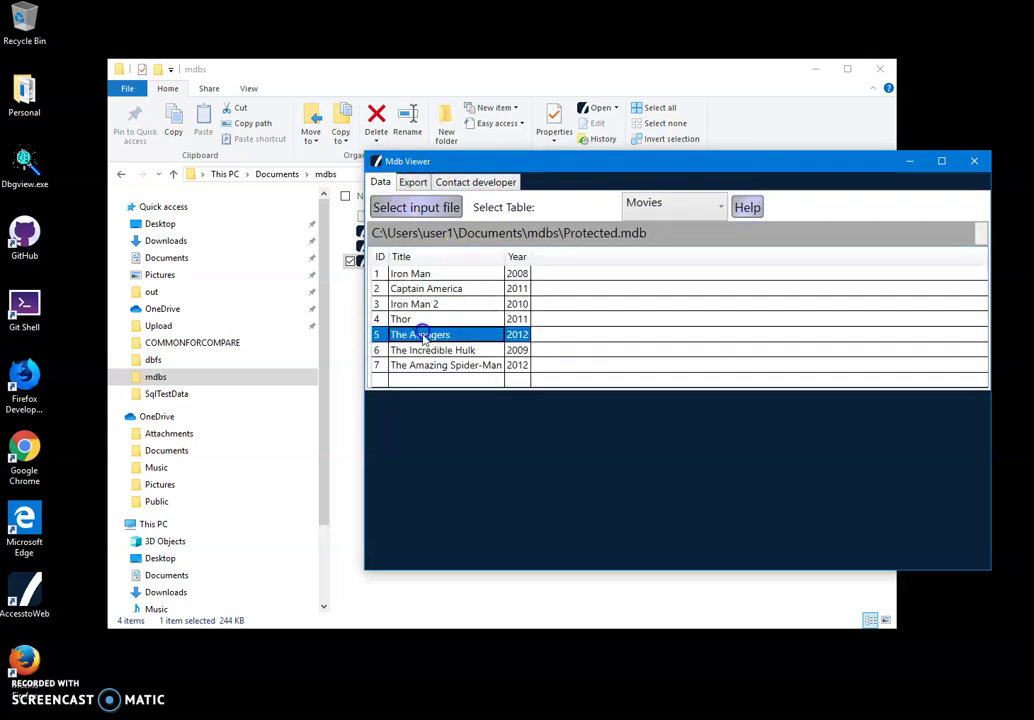
left_click(440, 365)
Step: Sort the movies by Title both ways, then by Year, and close Mdb Viewer
left_click(405, 257)
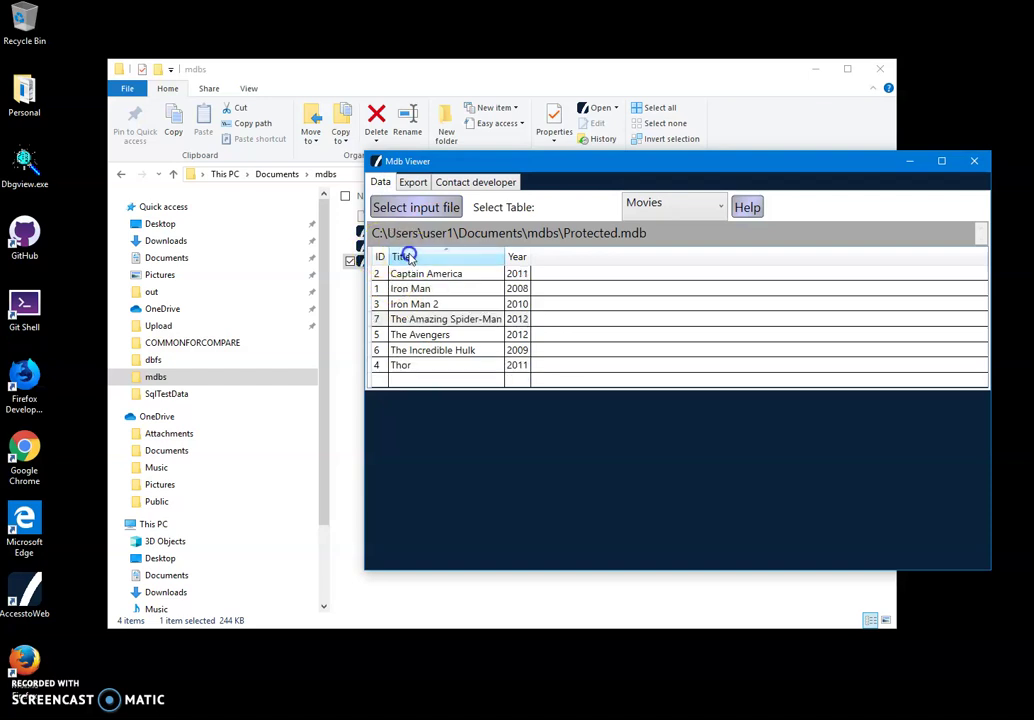
left_click(403, 257)
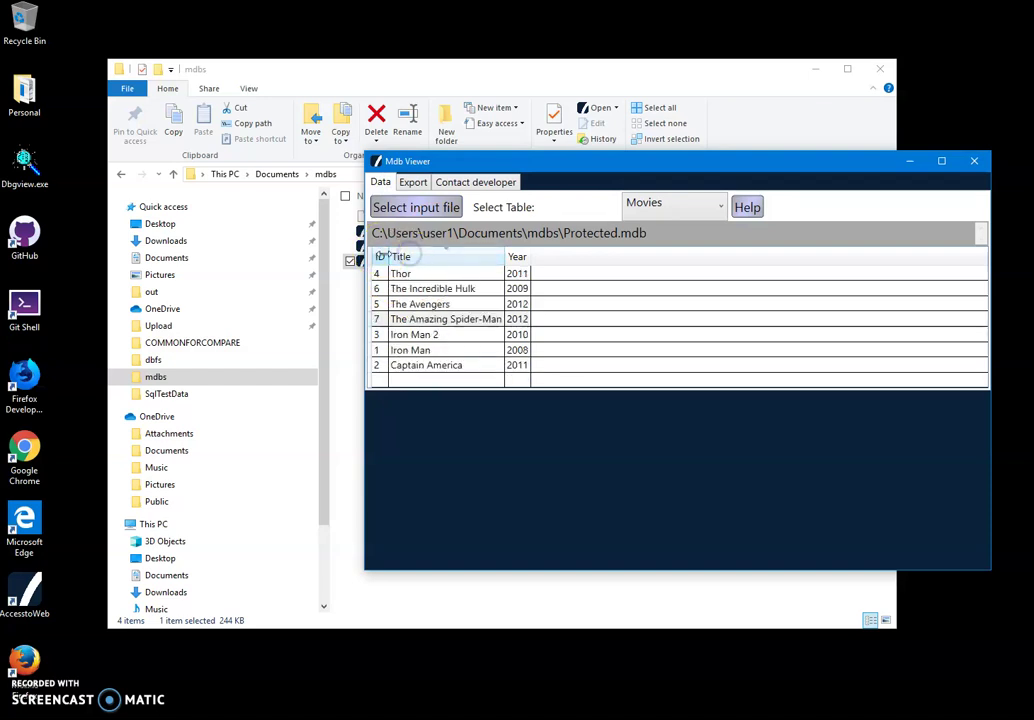
left_click(517, 257)
left_click(515, 305)
left_click_drag(440, 335, 440, 350)
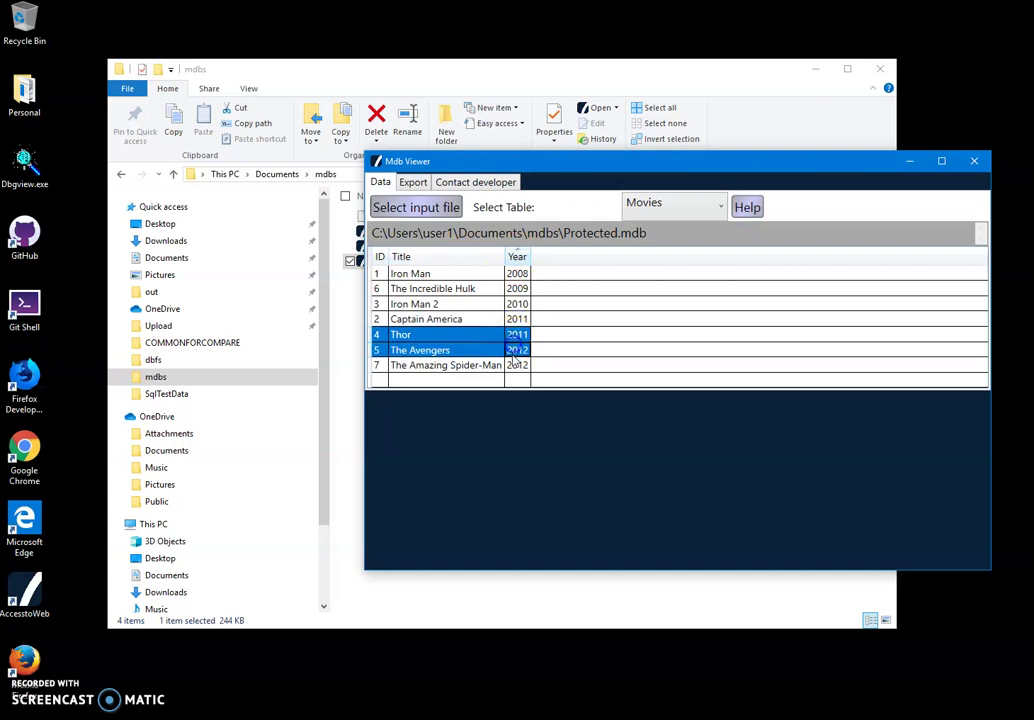
left_click(440, 365)
left_click(466, 275)
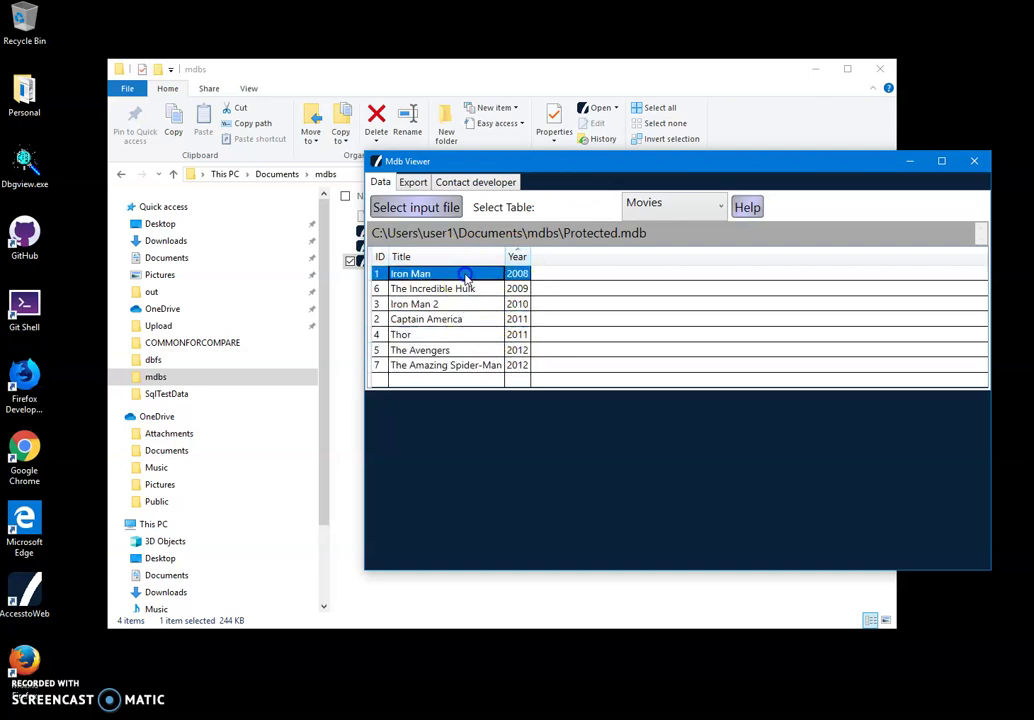
left_click(977, 162)
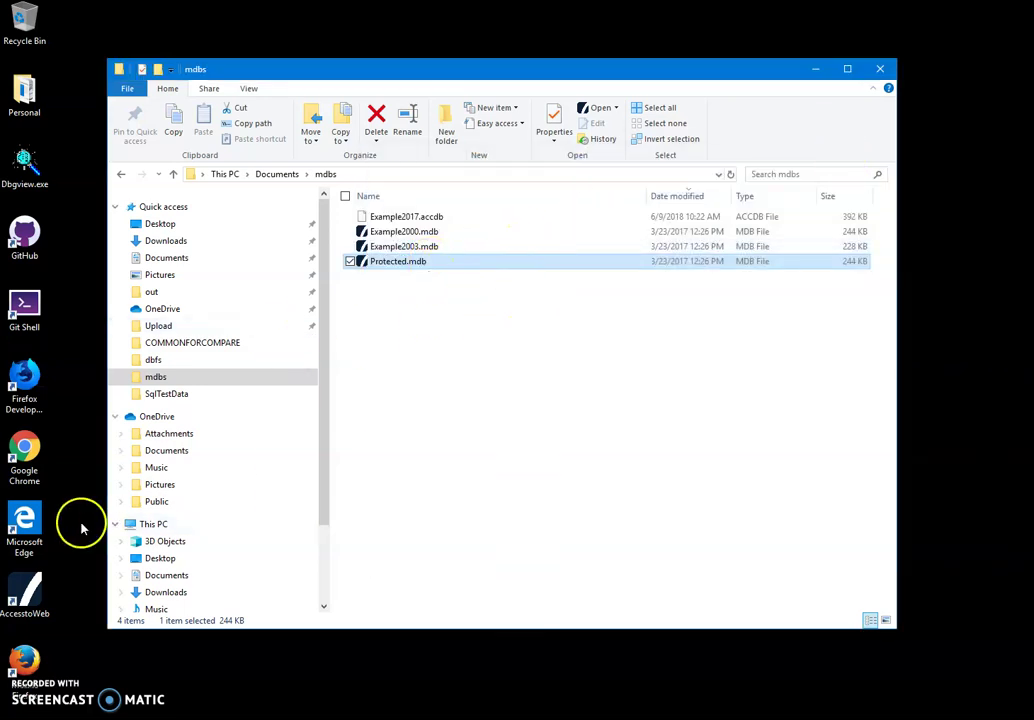
Step: Start Ms Access to Web with Protected.mdb as the input database
double_click(30, 594)
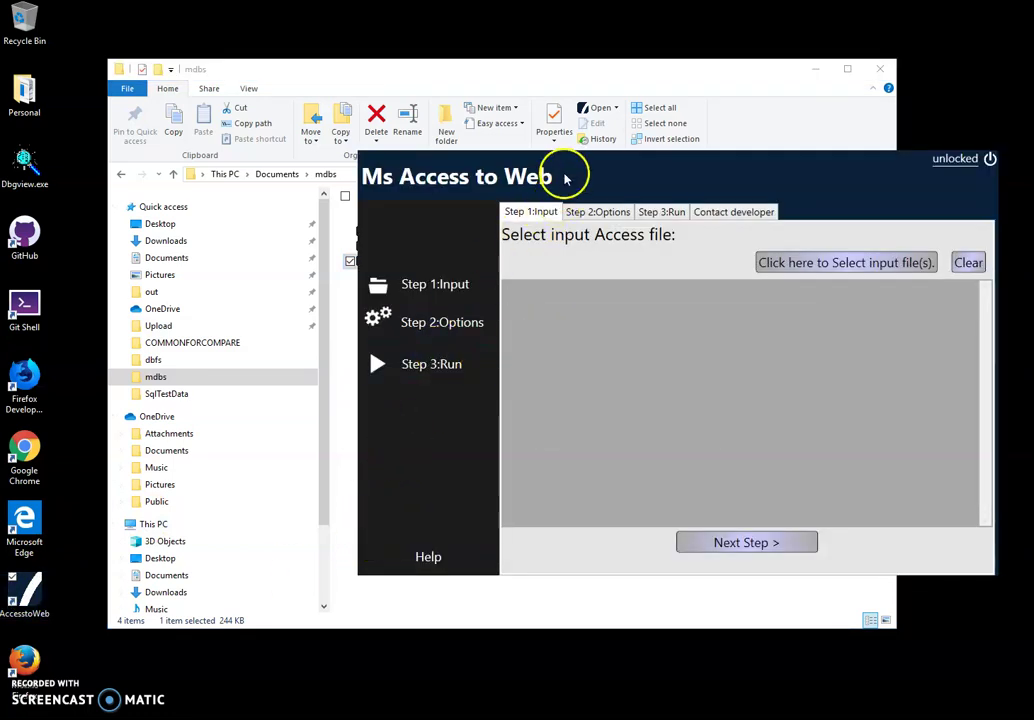
left_click_drag(568, 168, 421, 194)
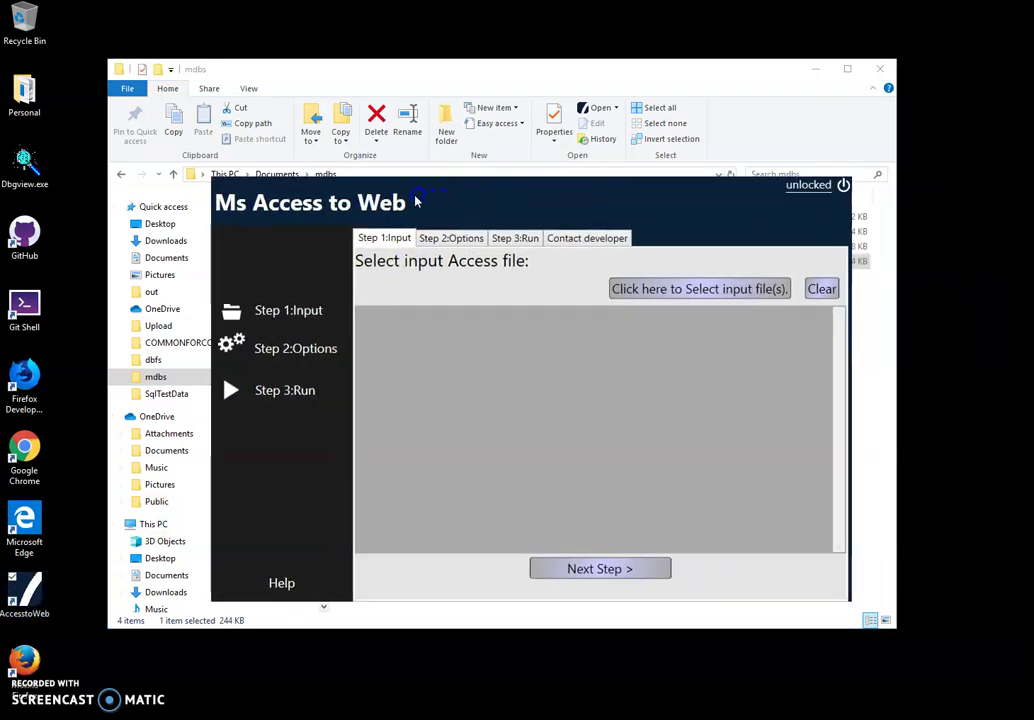
left_click(741, 330)
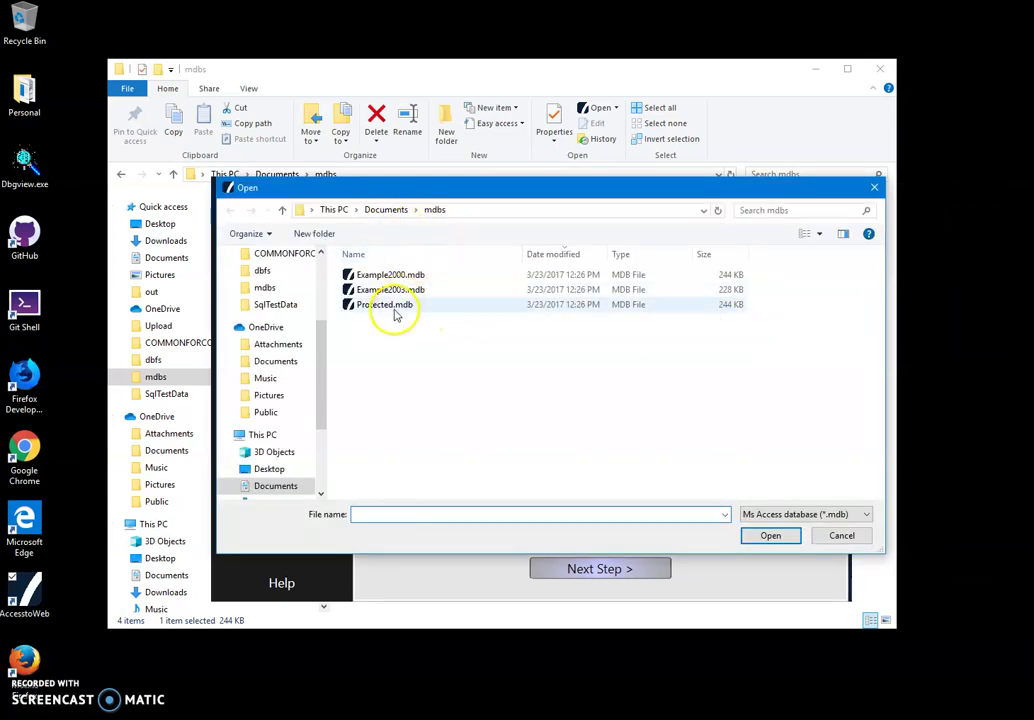
mouse_move(385, 304)
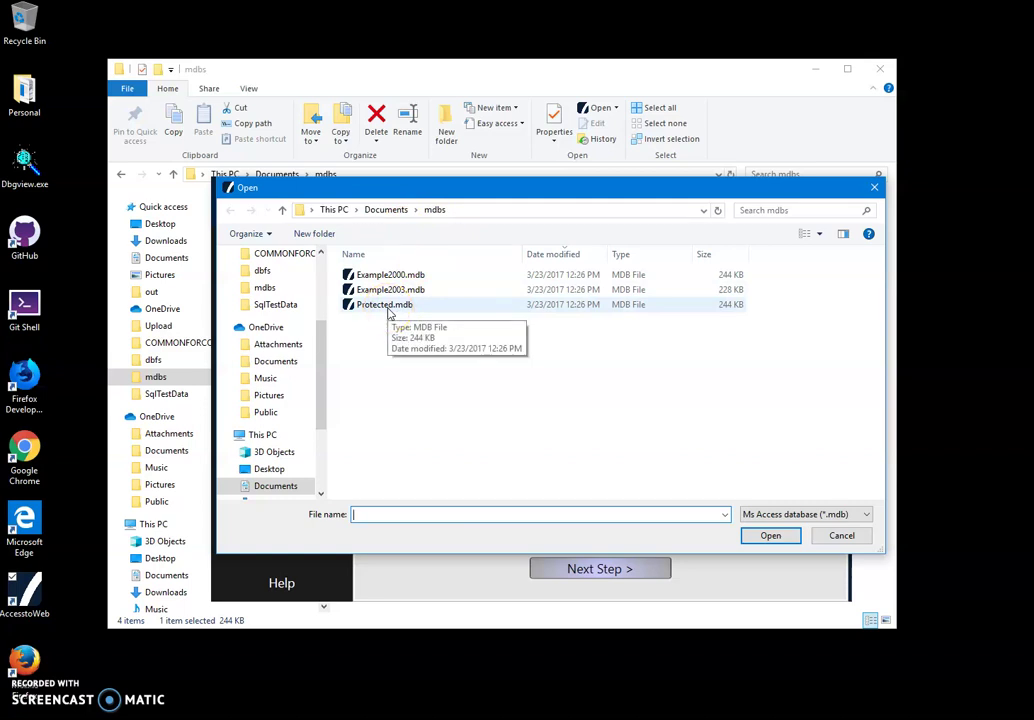
double_click(389, 305)
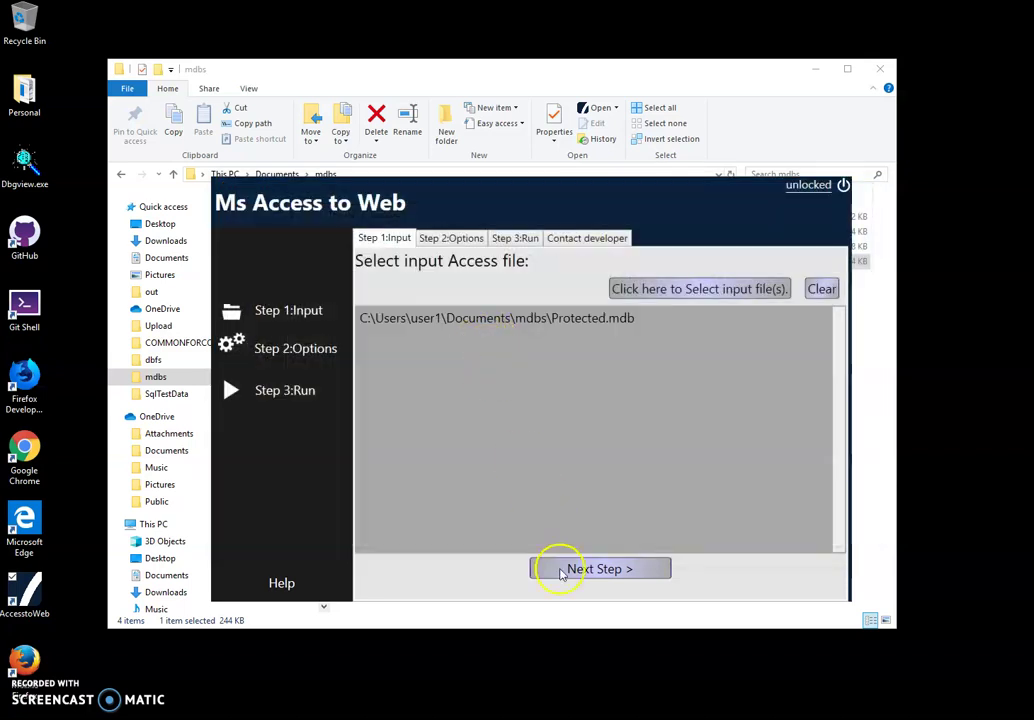
left_click(564, 567)
Step: Convert the Movies table and save the HTML page in the mdbs folder
left_click(560, 300)
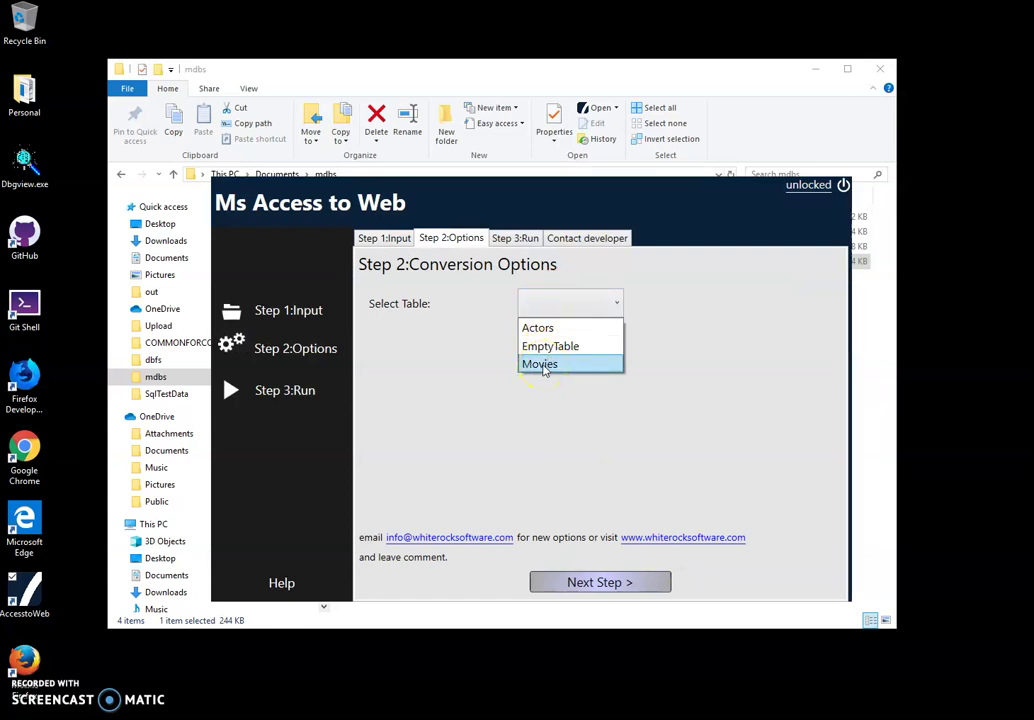
left_click(543, 366)
left_click(600, 580)
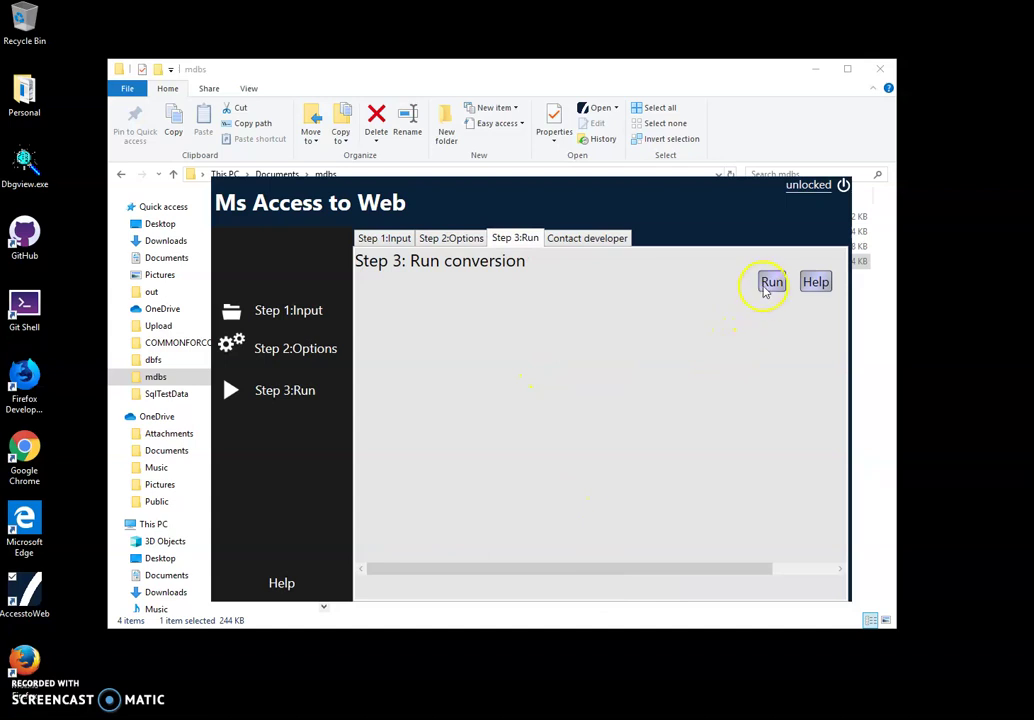
left_click(767, 287)
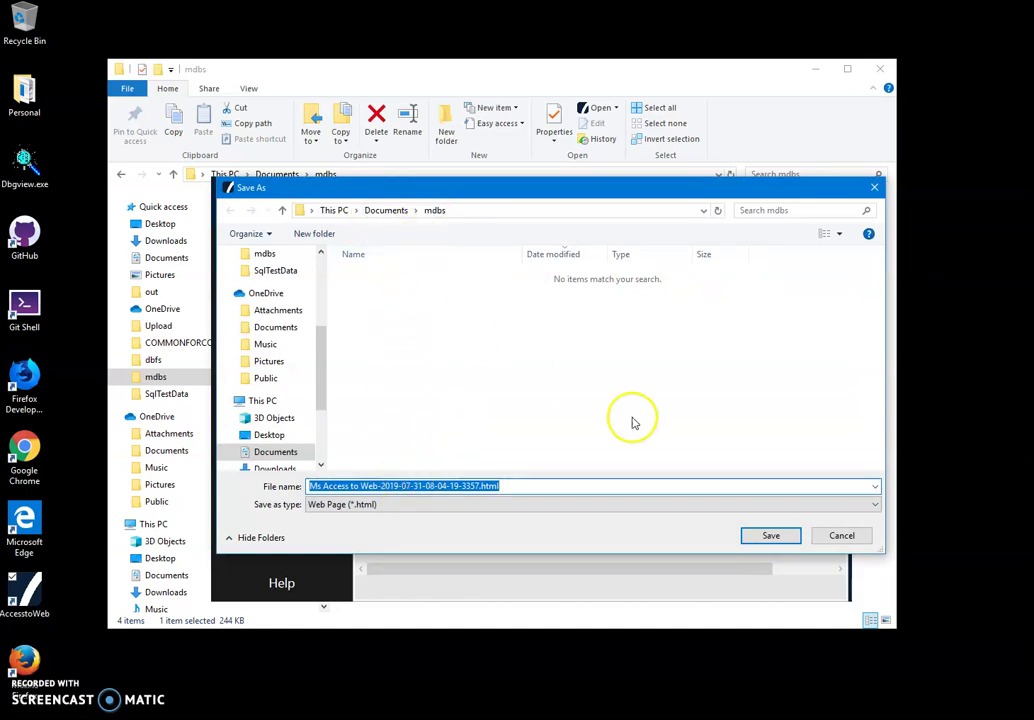
left_click(771, 537)
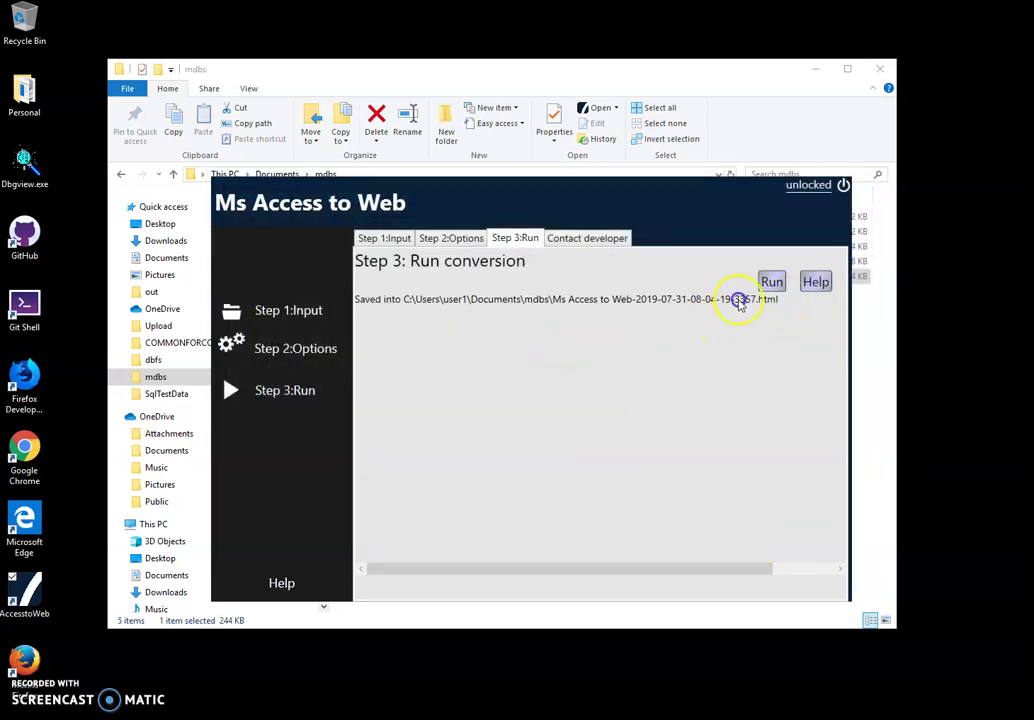
Step: Open the newly generated HTML file from the mdbs folder in Firefox
left_click(406, 72)
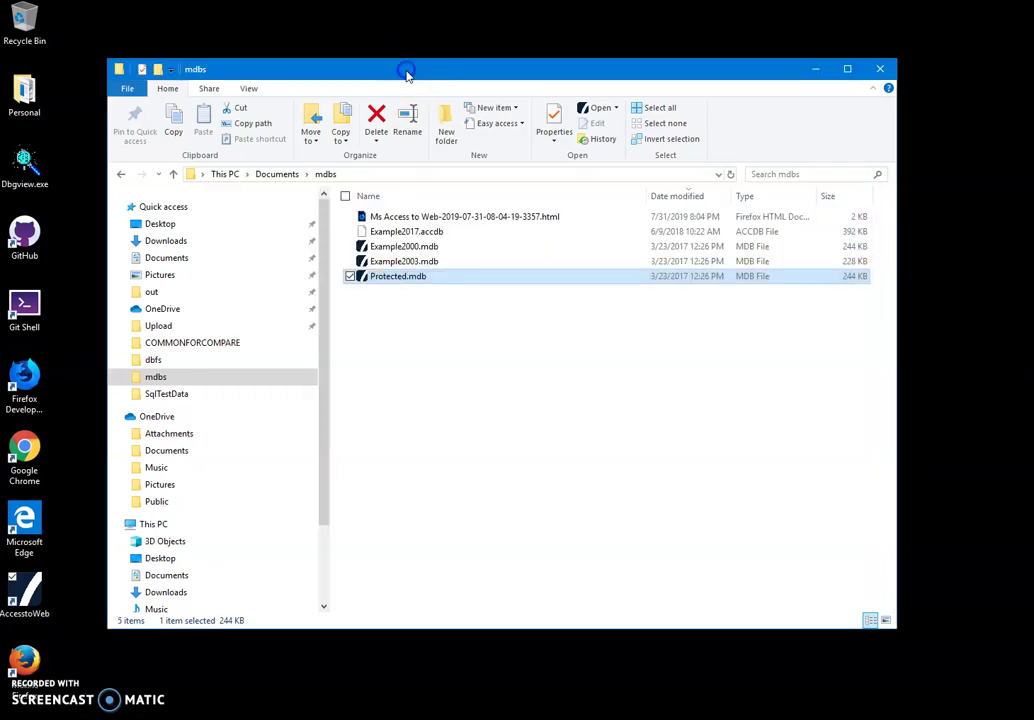
left_click(434, 218)
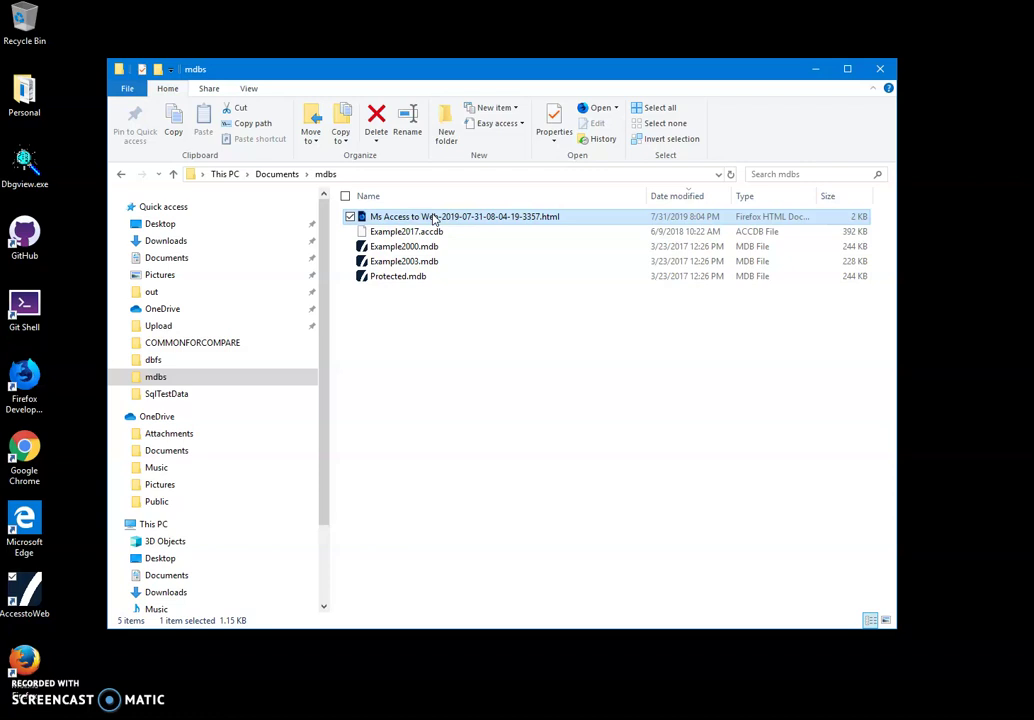
left_click_drag(434, 218, 634, 235)
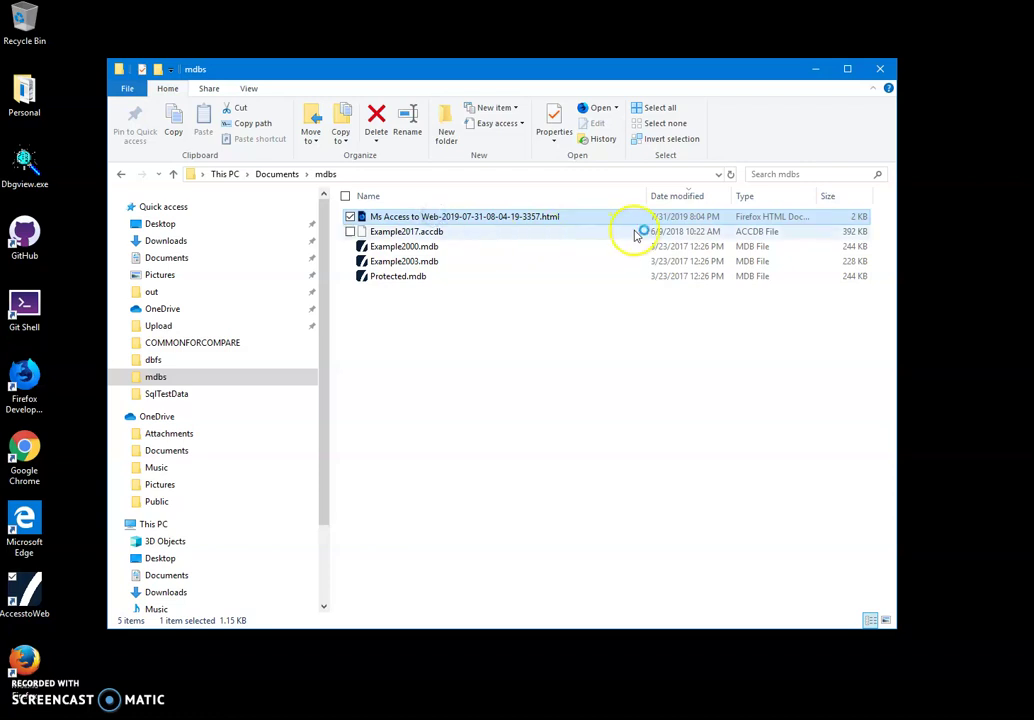
key("Return")
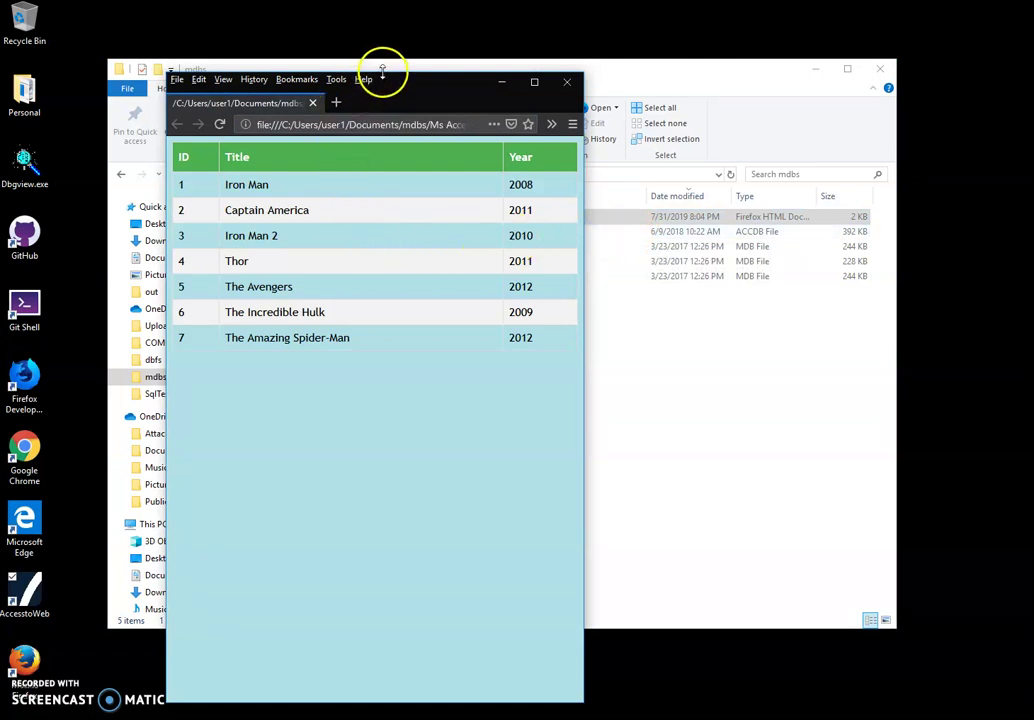
Step: Shorten the Firefox window from the top, then highlight and deselect the seven movie rows
left_click_drag(382, 72, 370, 333)
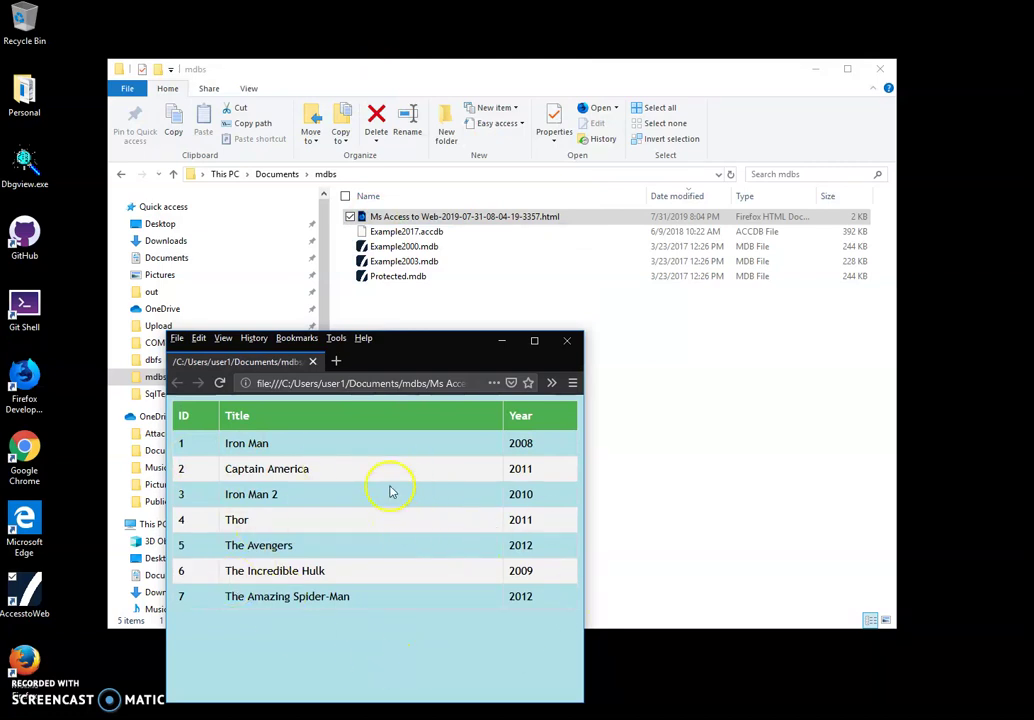
mouse_move(197, 447)
left_mouse_down()
mouse_move(462, 554)
mouse_move(471, 591)
left_mouse_up()
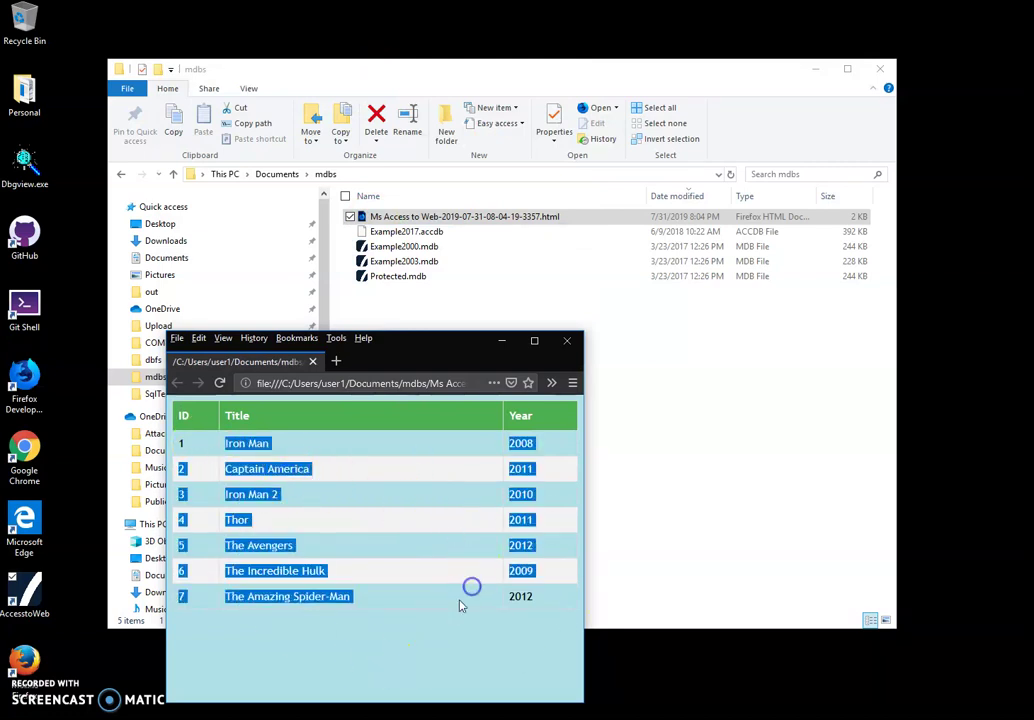
left_click(452, 610)
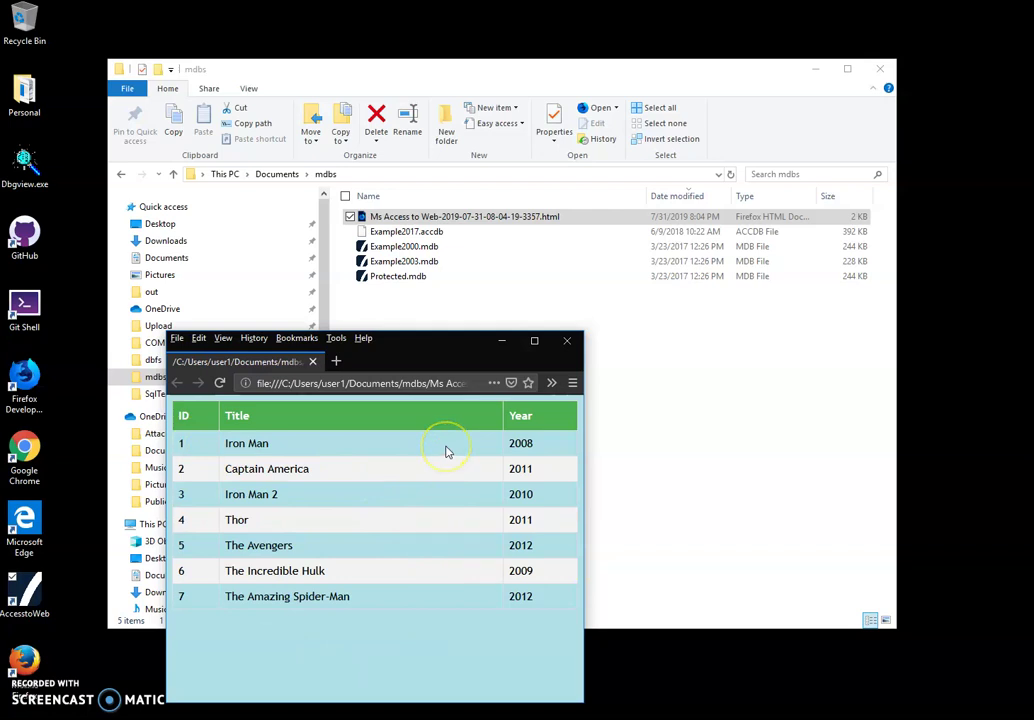